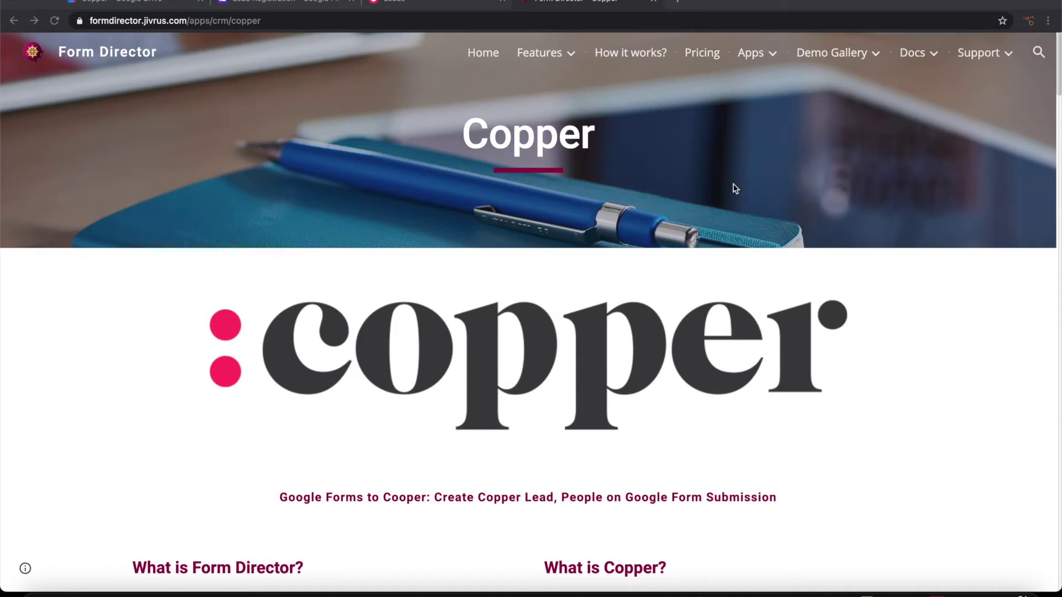
Switch to the Lead Registration form in Google Forms
click(308, 5)
Scroll through the Lead Registration questions and compare against the existing Copper leads list
scroll(231, 235, up, 1)
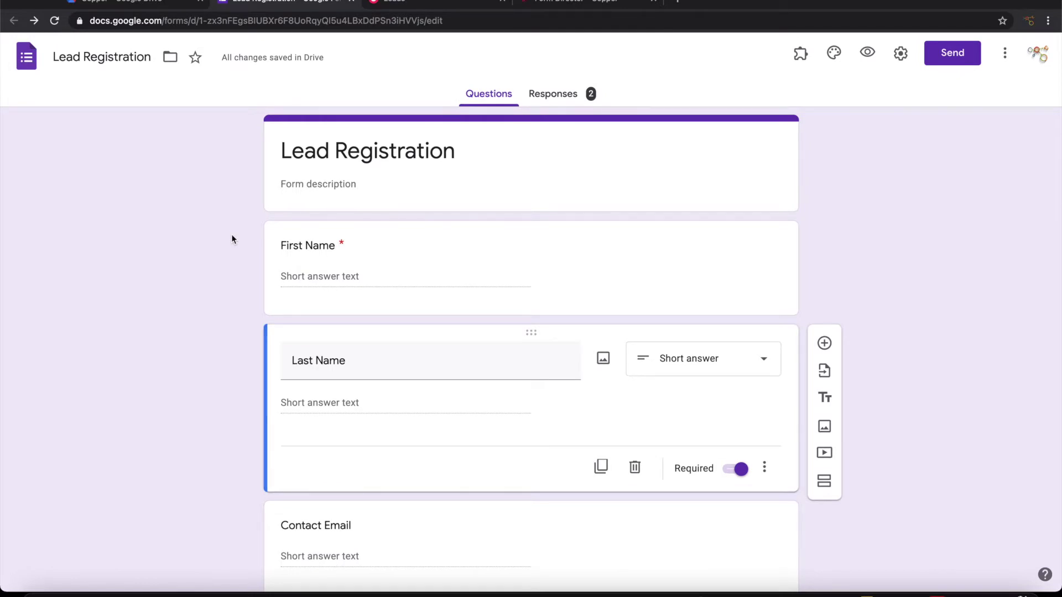
scroll(231, 239, down, 2)
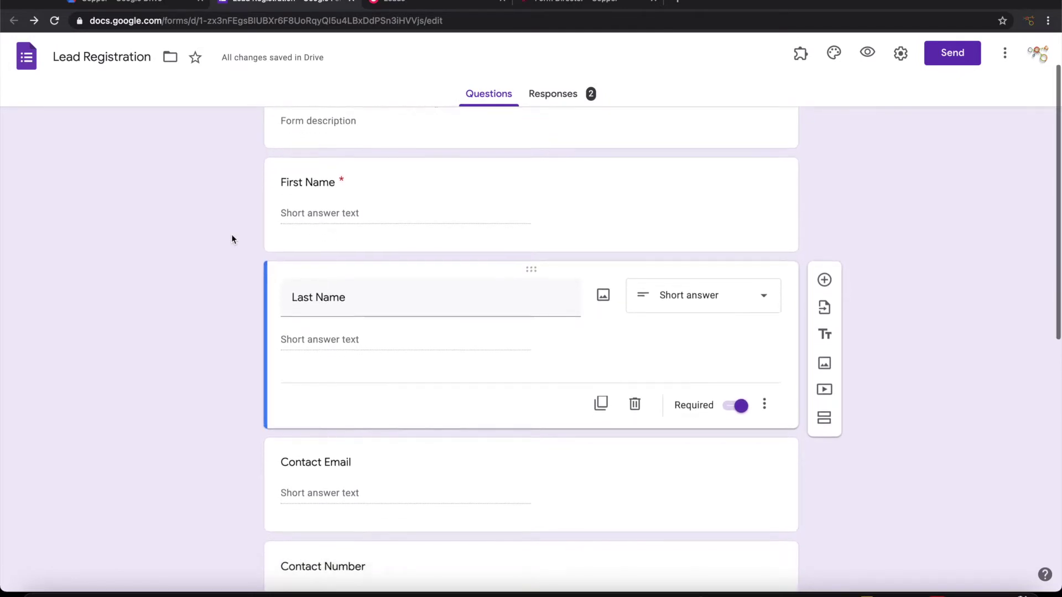
scroll(232, 239, down, 10)
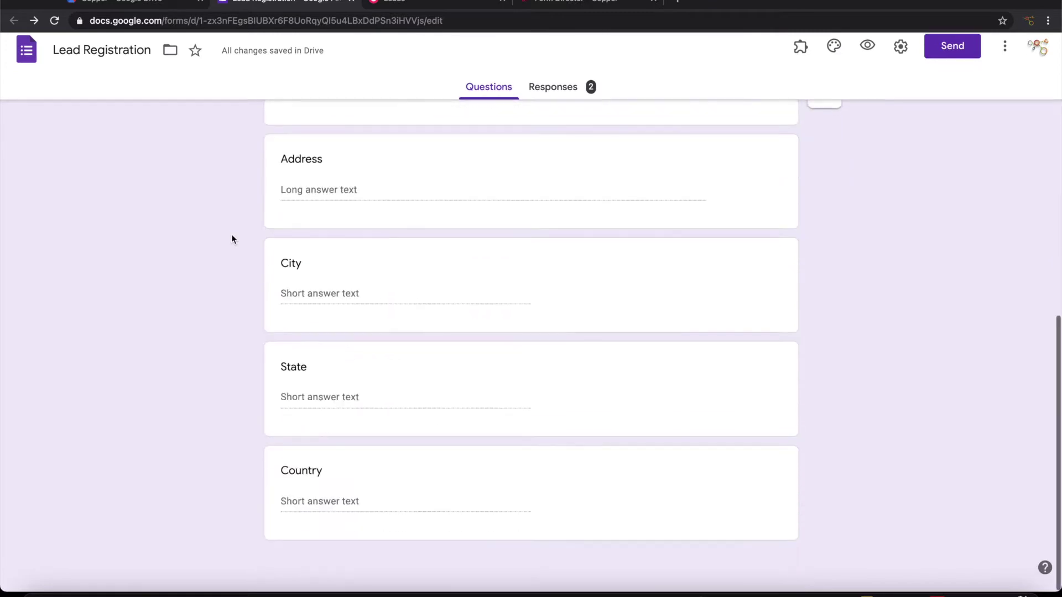
key(ctrl+Tab)
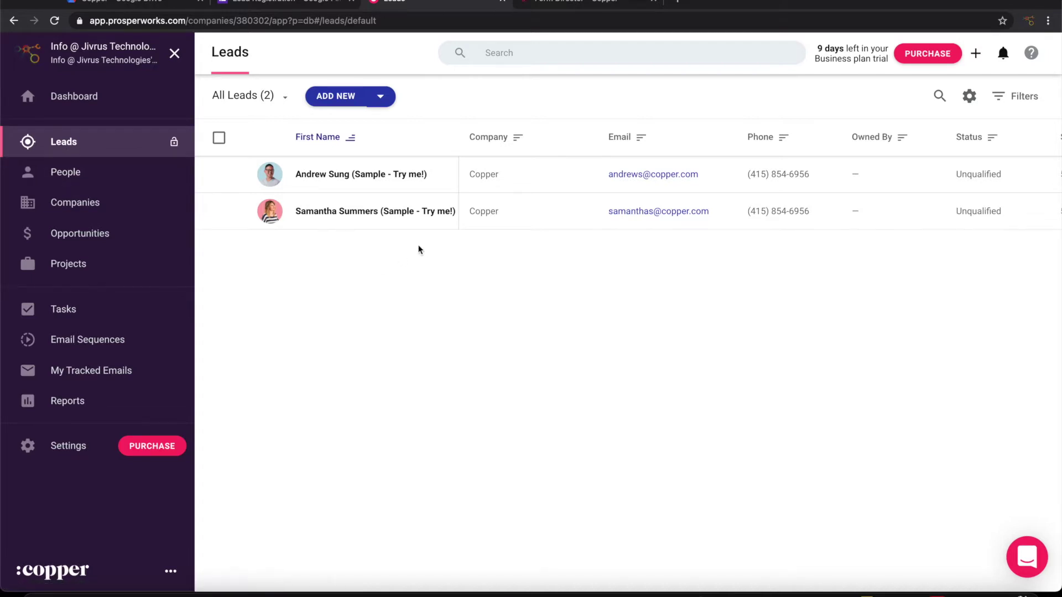
click(292, 2)
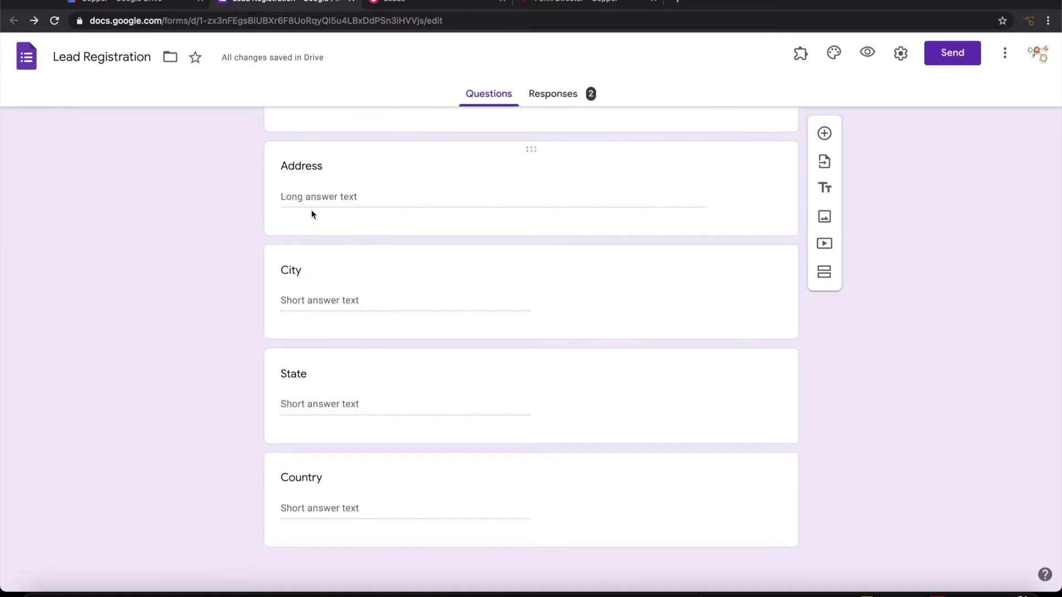
scroll(311, 207, up, 10)
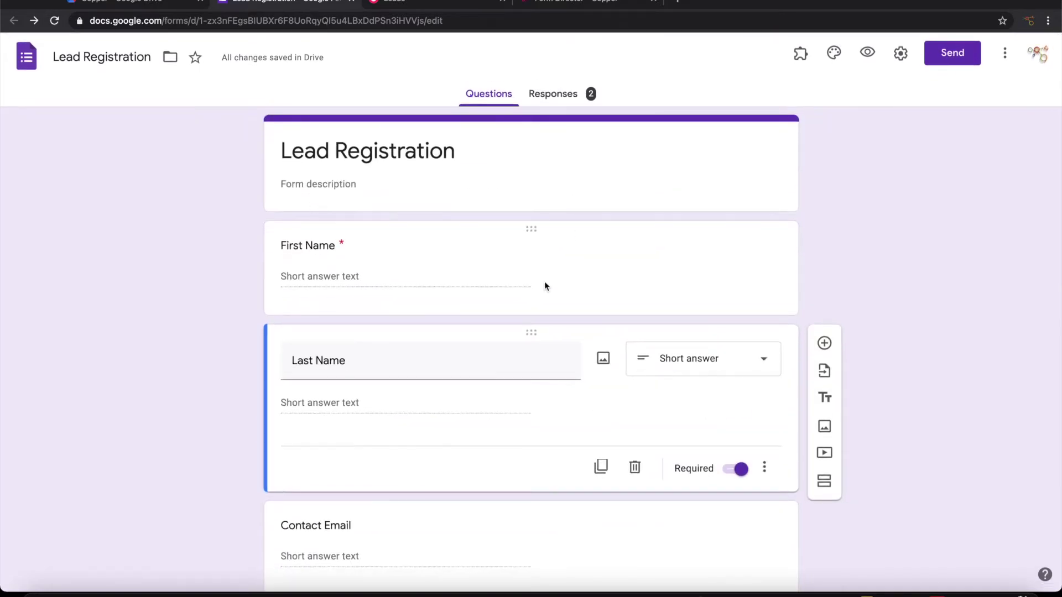
click(419, 2)
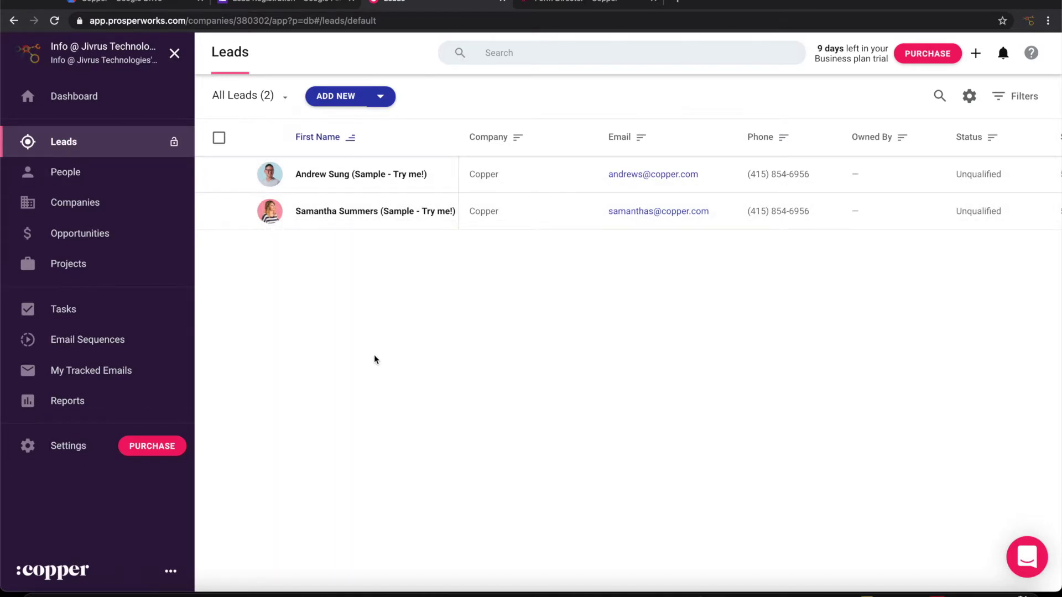
click(285, 2)
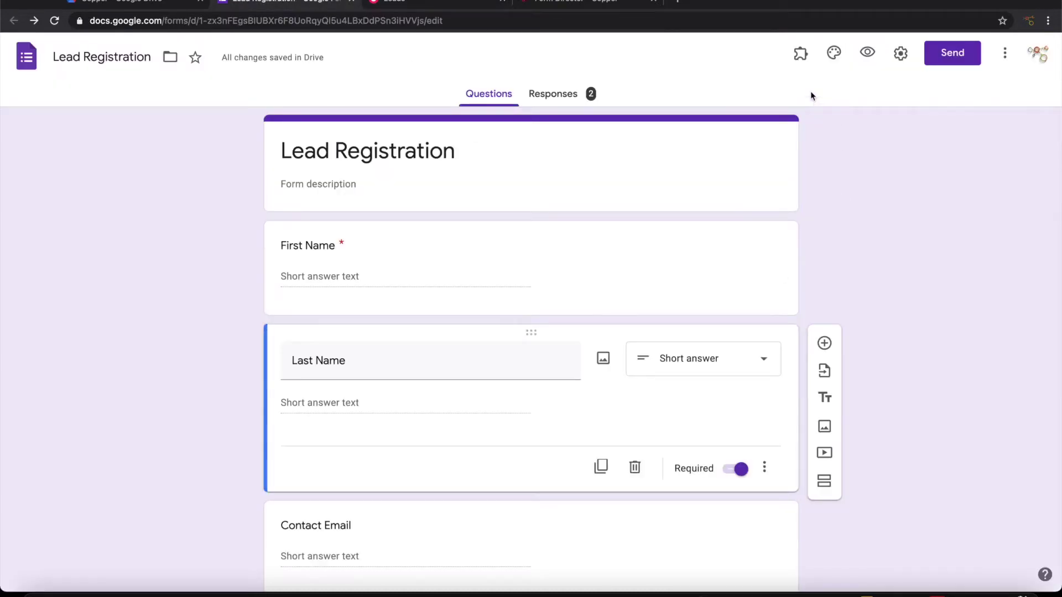
Launch the Form Director add-on and start a new service setup
click(799, 56)
click(818, 123)
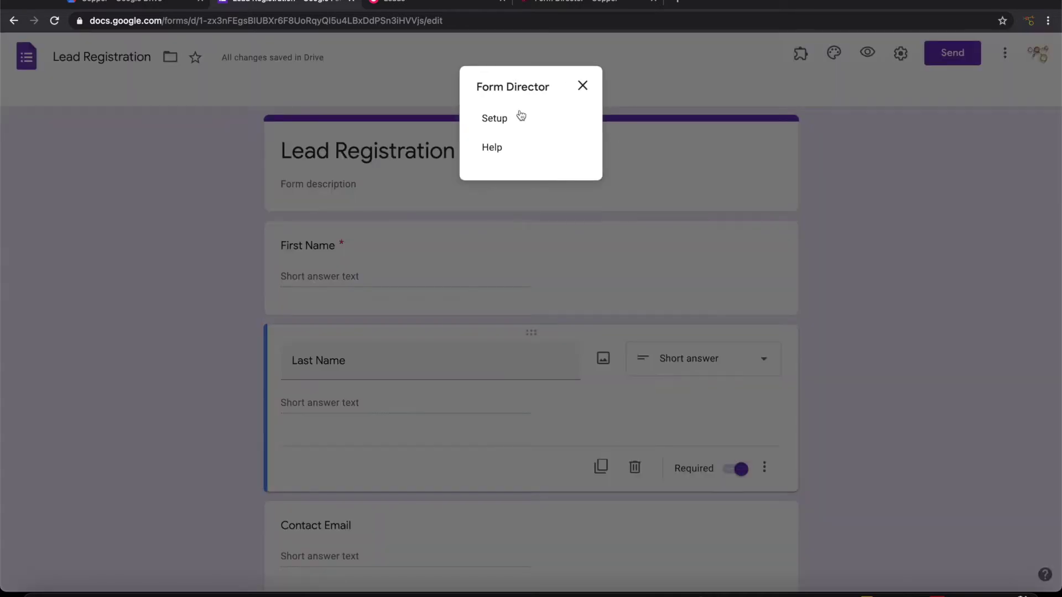
click(518, 116)
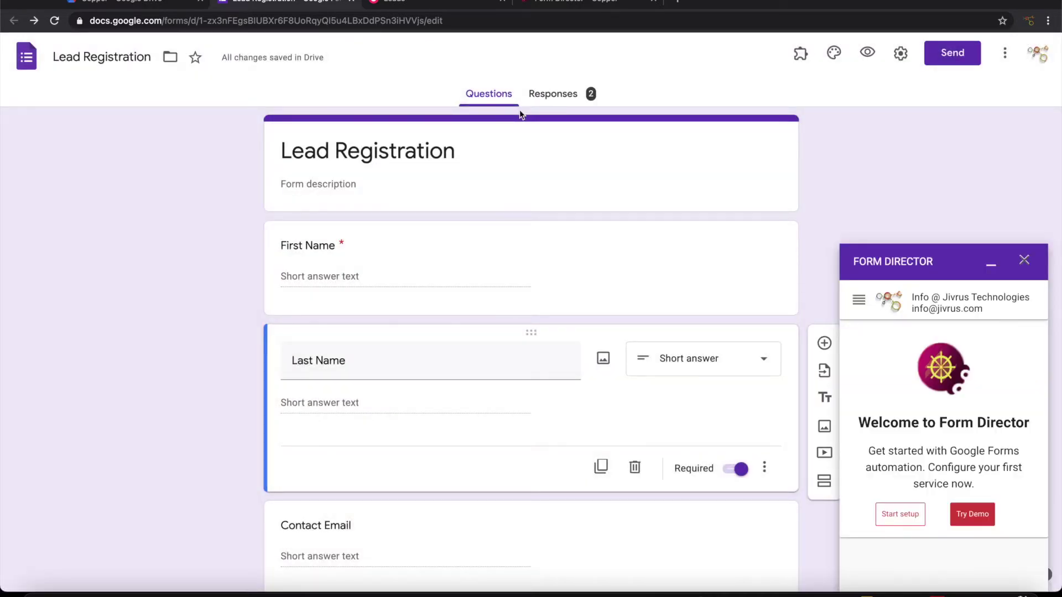
click(896, 518)
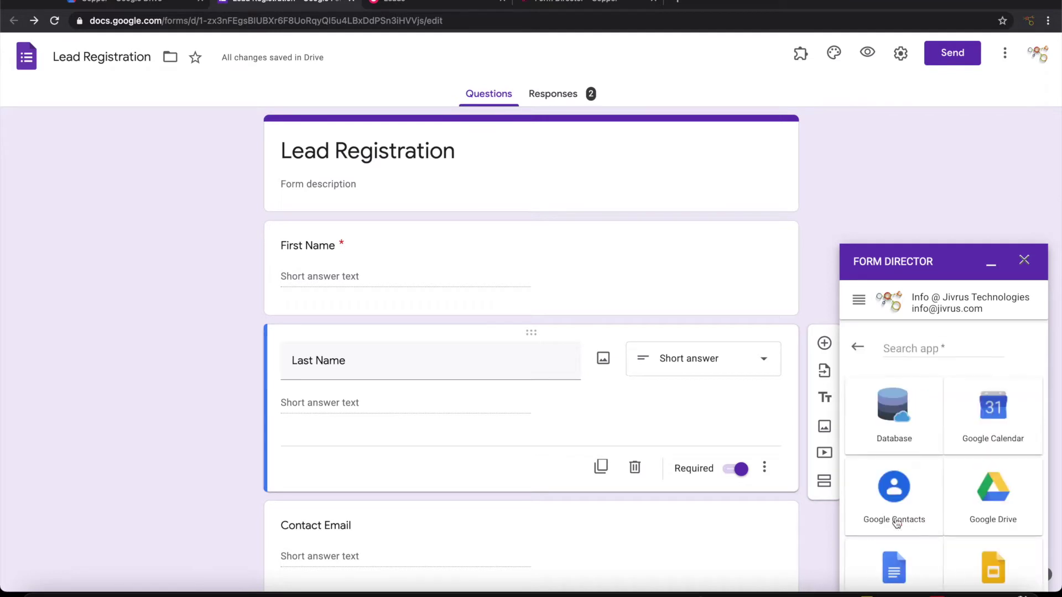
Pick Copper as the connected app and name the service 'Lead Registration'
click(909, 344)
text(copp)
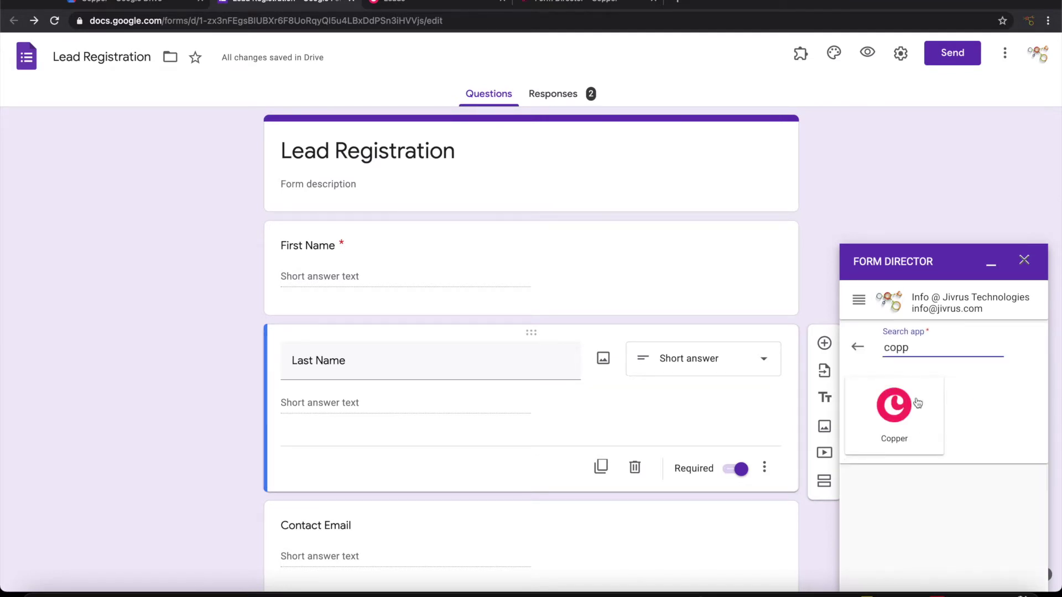
click(907, 414)
scroll(902, 415, down, 1)
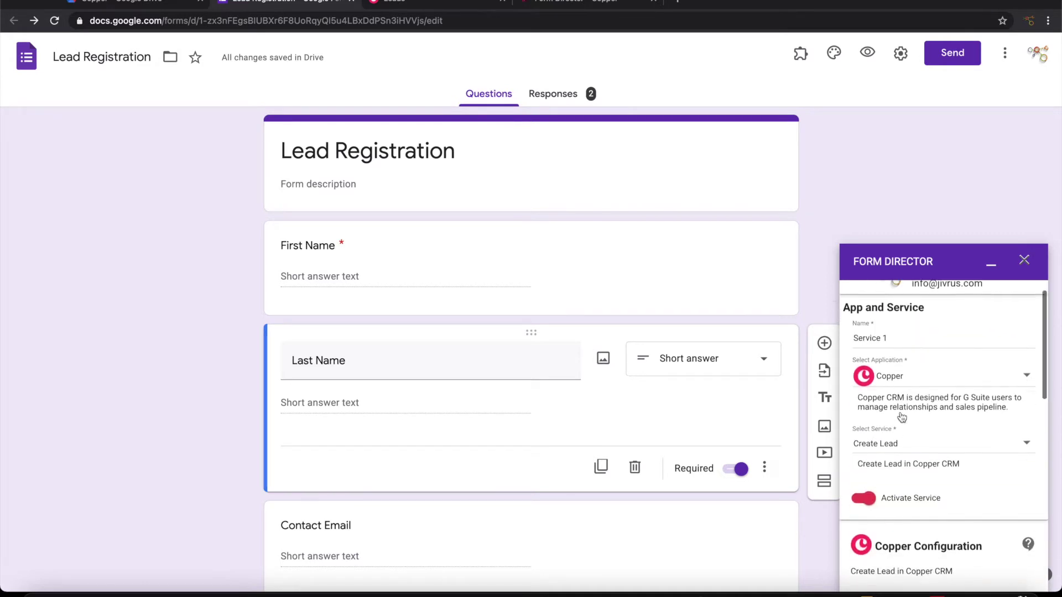
triple_click(907, 319)
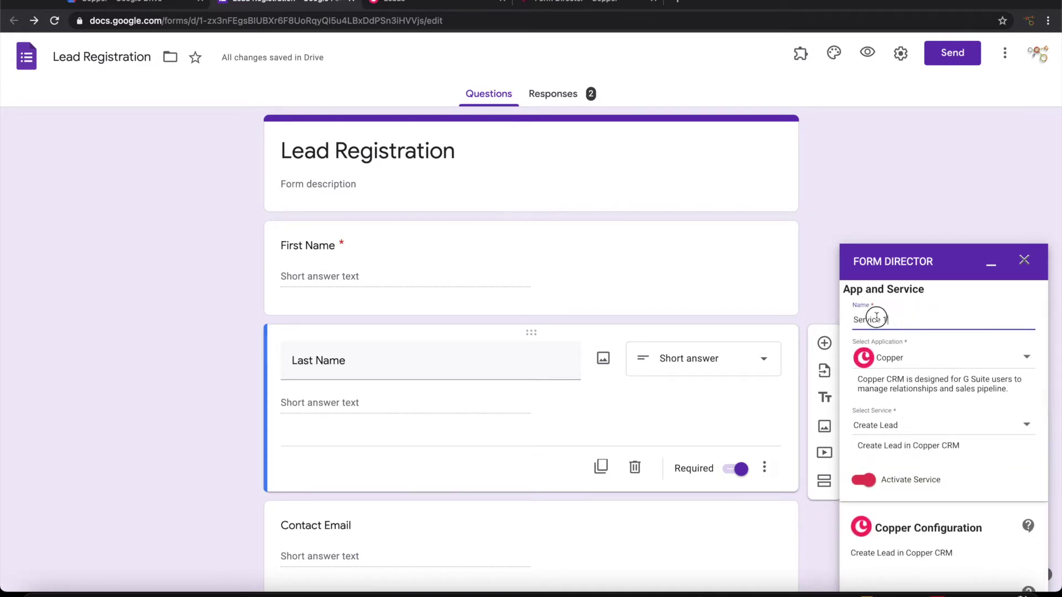
text(Lead Registration)
Choose Create Lead as the Copper service
scroll(938, 408, down, 1)
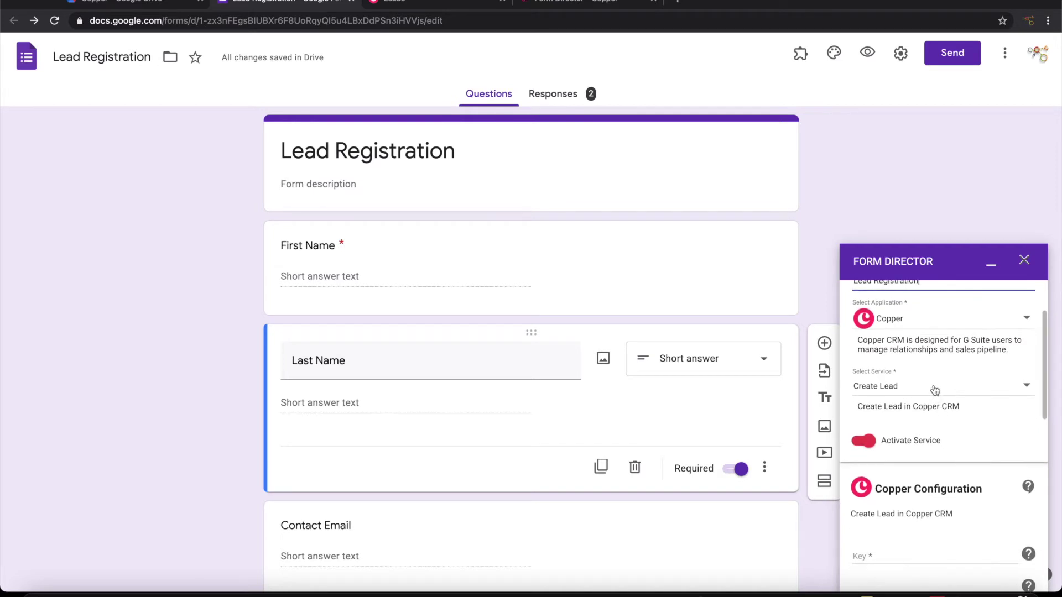
click(934, 391)
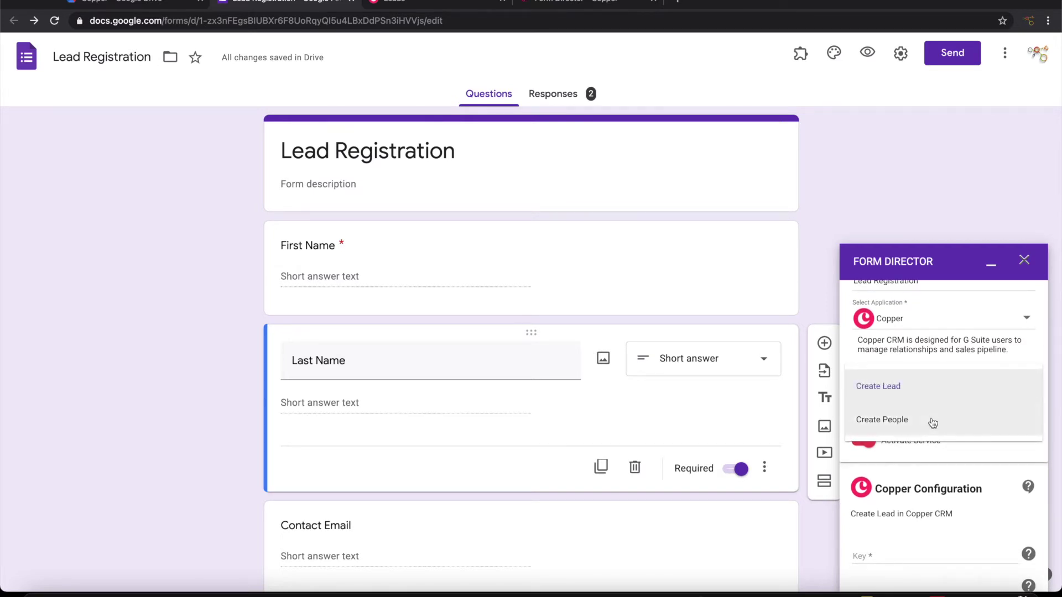
click(914, 391)
scroll(963, 430, down, 2)
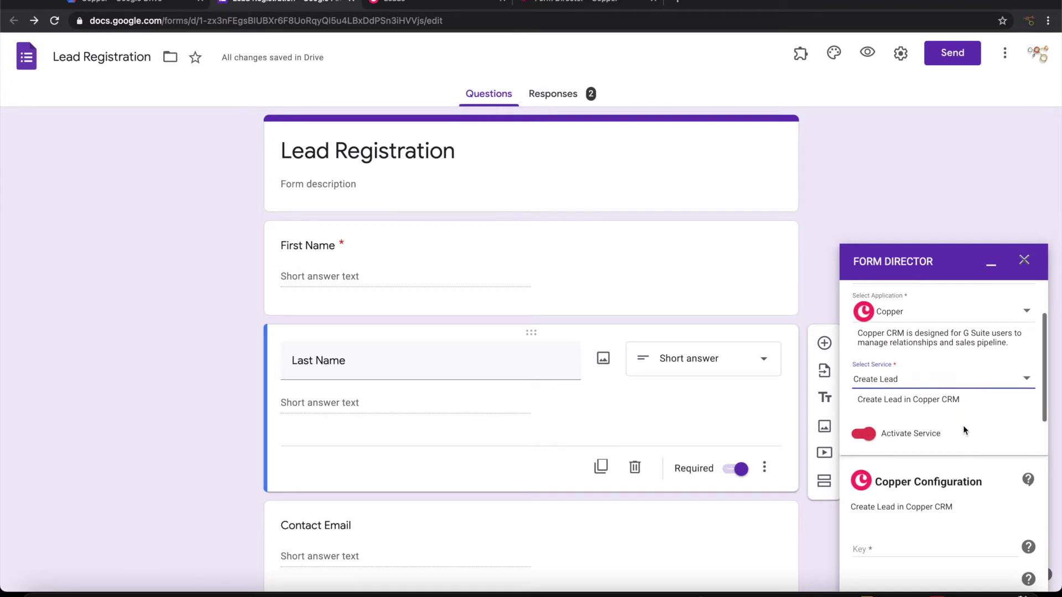
scroll(964, 425, down, 4)
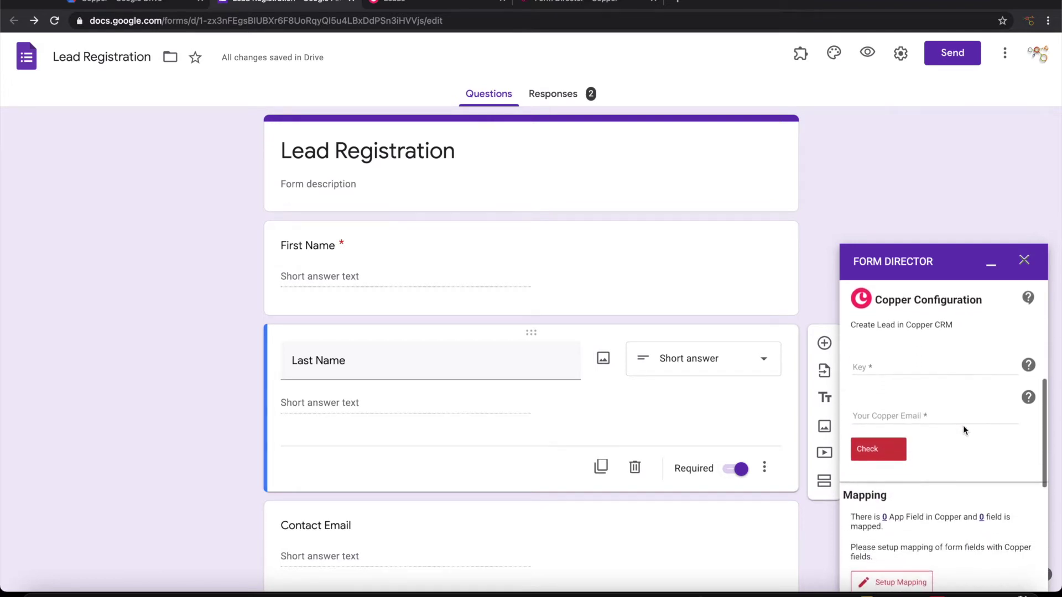
scroll(963, 425, up, 1)
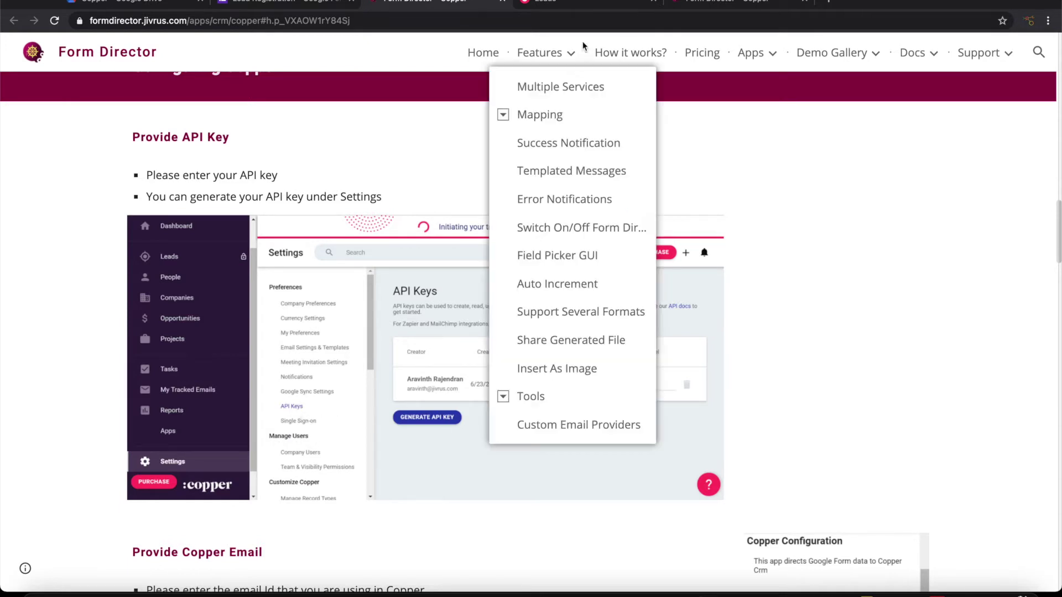
Copy the API key from Copper's API Keys settings page
click(560, 3)
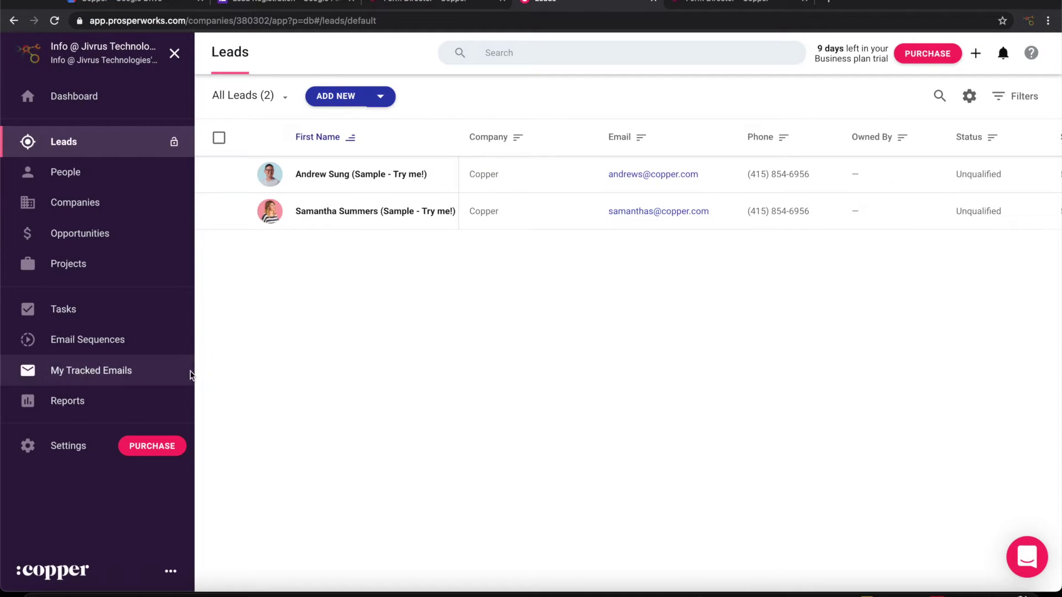
click(77, 452)
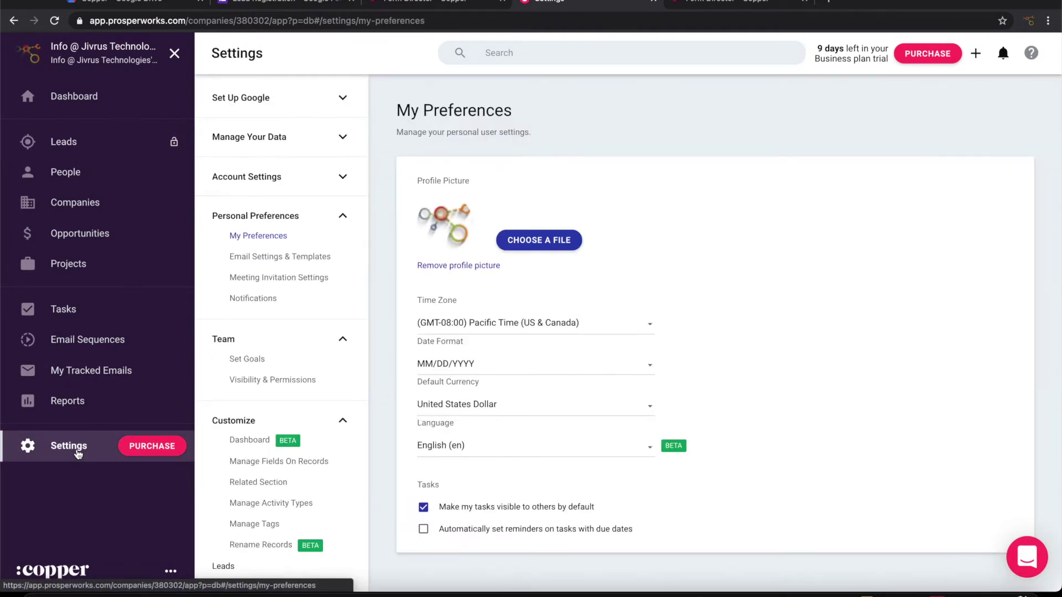
scroll(281, 408, down, 1)
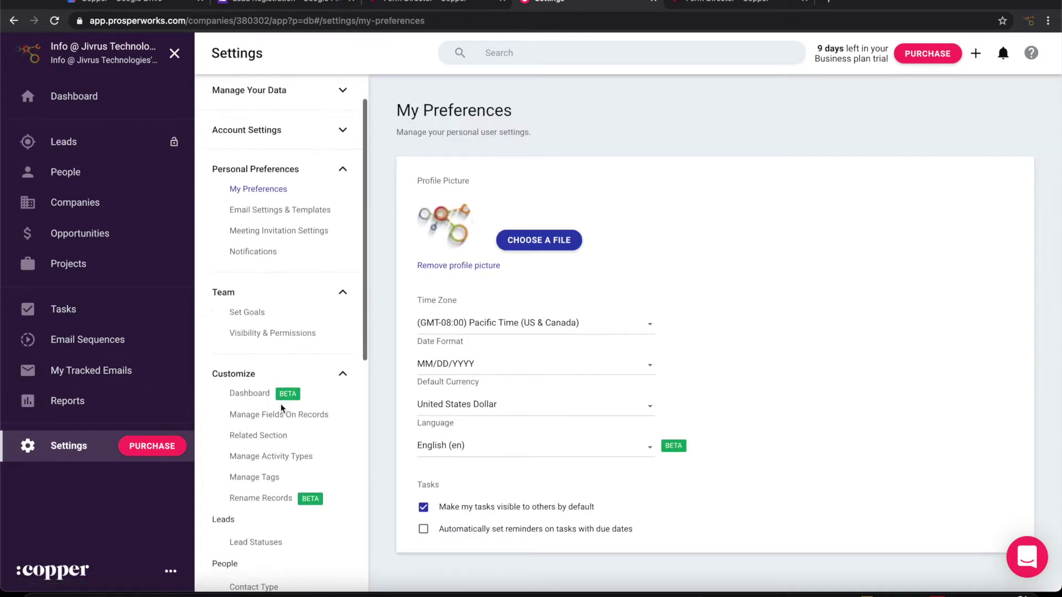
scroll(281, 408, down, 7)
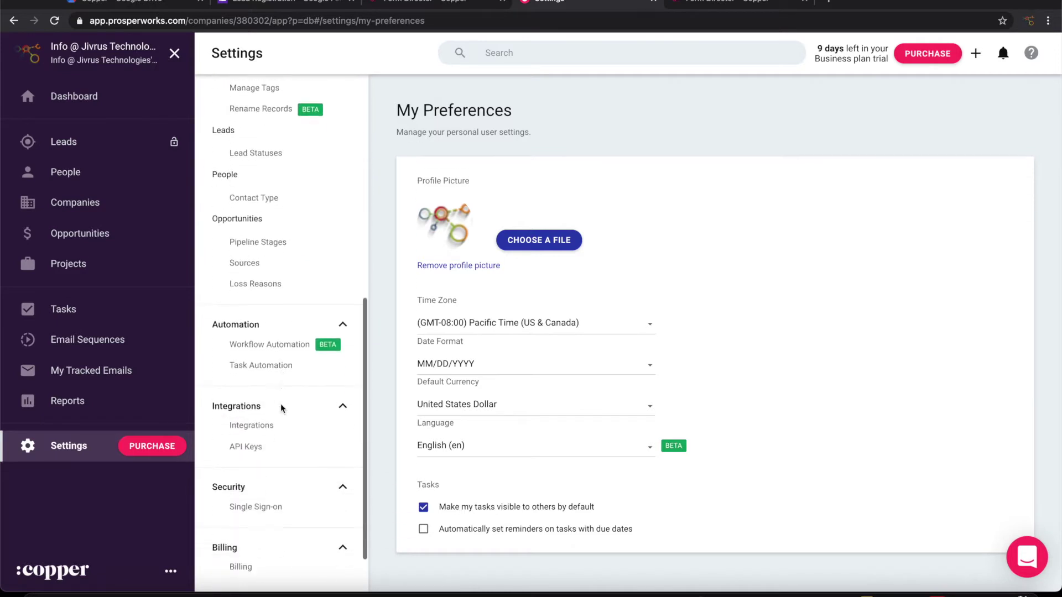
scroll(281, 408, down, 1)
click(246, 386)
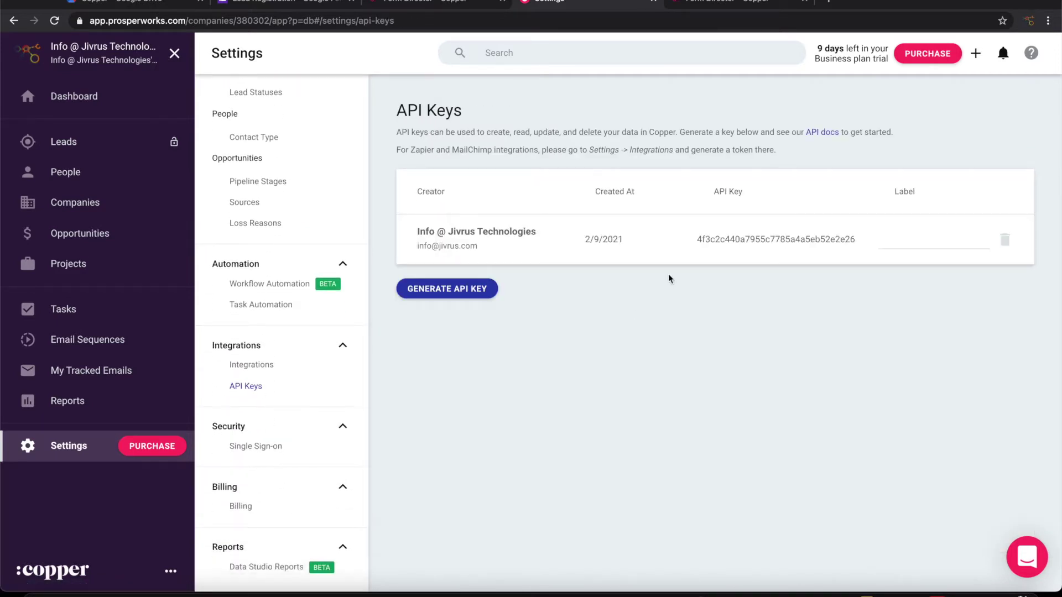
double_click(736, 240)
key(super+c)
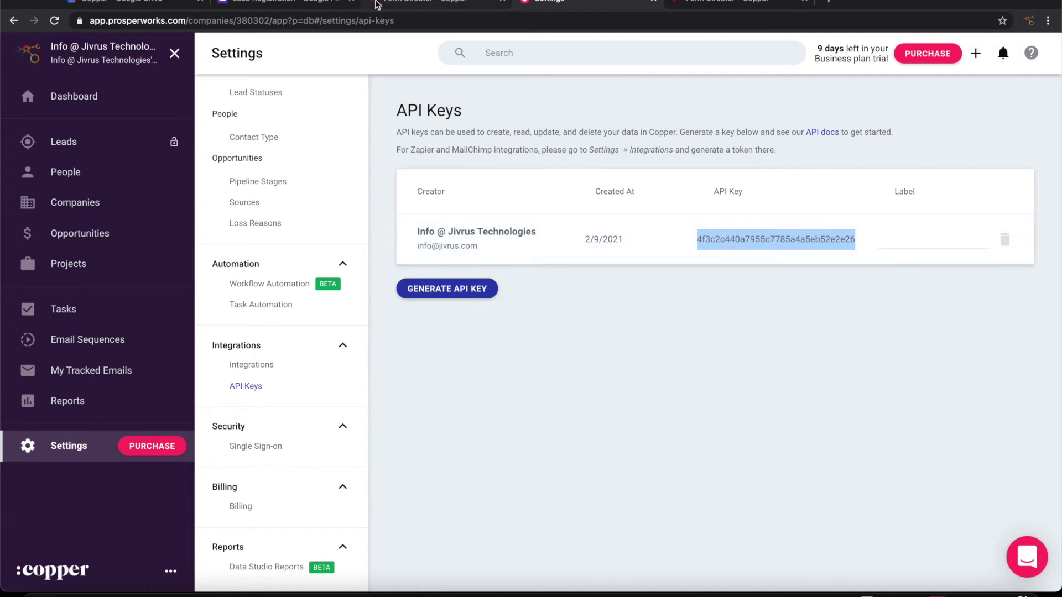
click(314, 4)
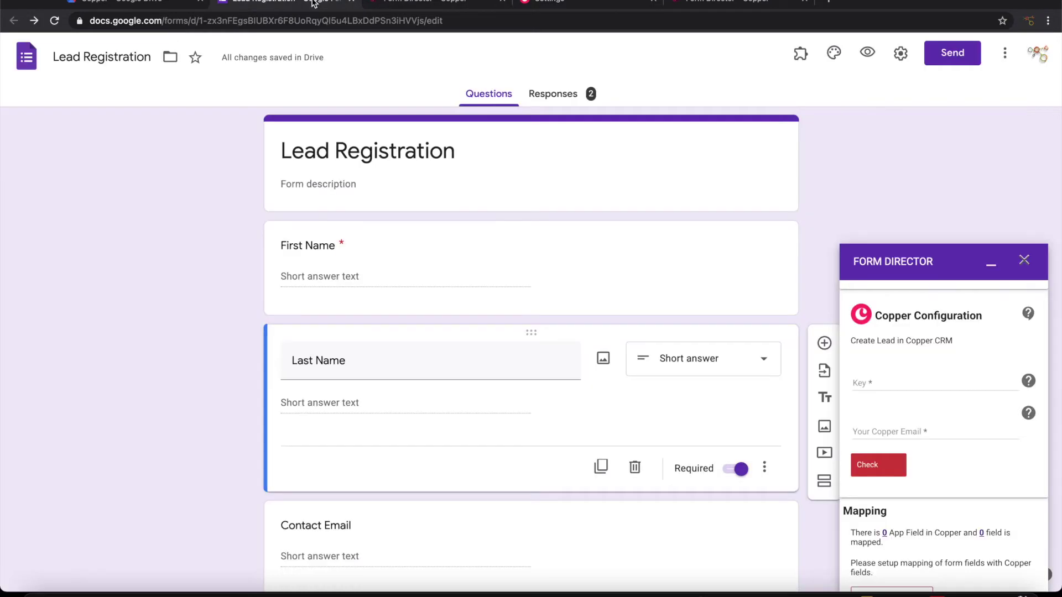
Paste the Copper API key, enter the Copper account email, and run Check
click(901, 383)
key(super+v)
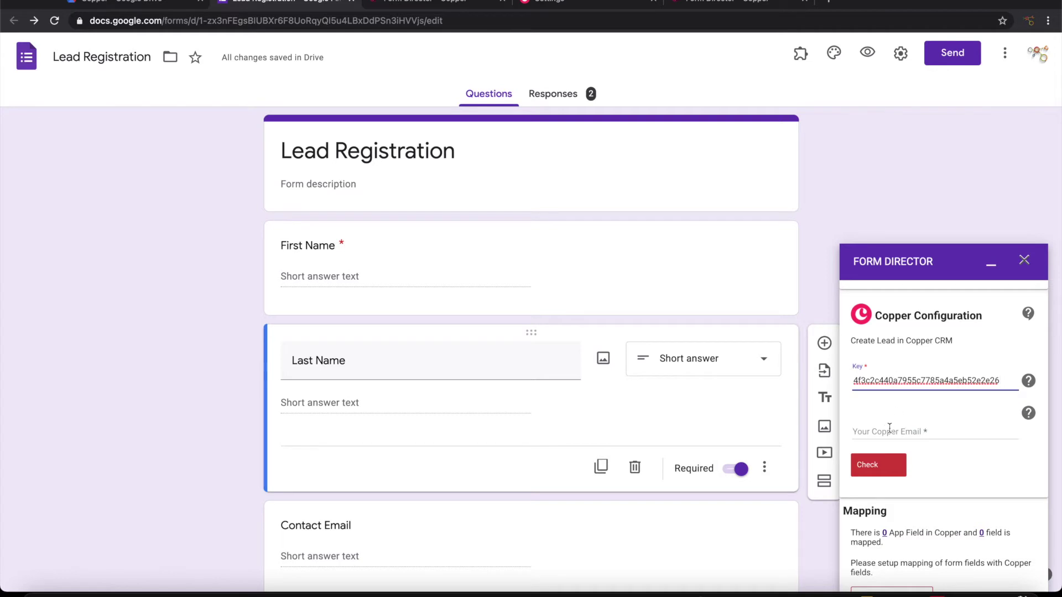
click(889, 429)
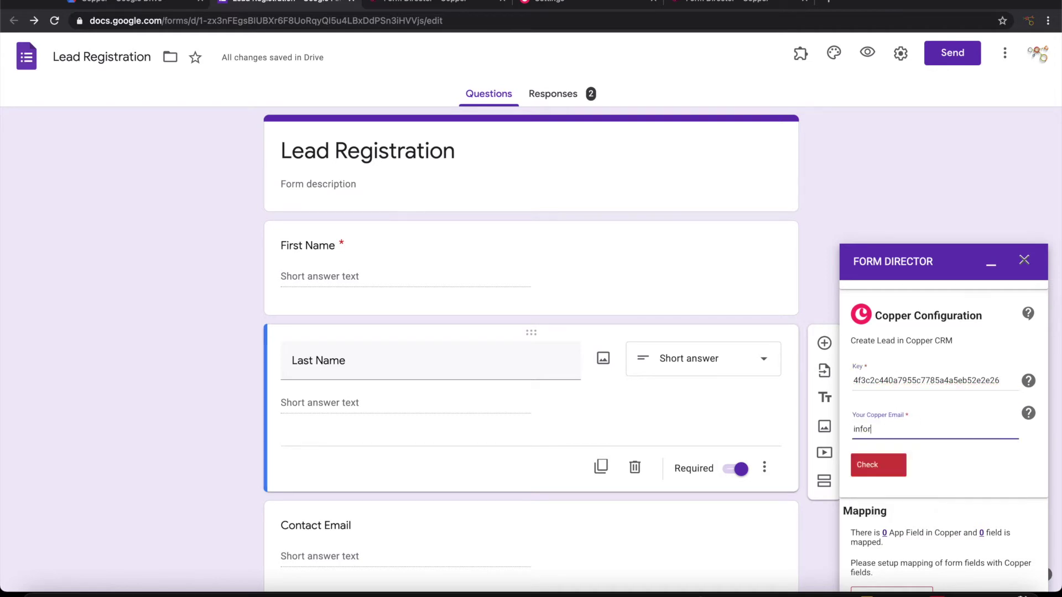
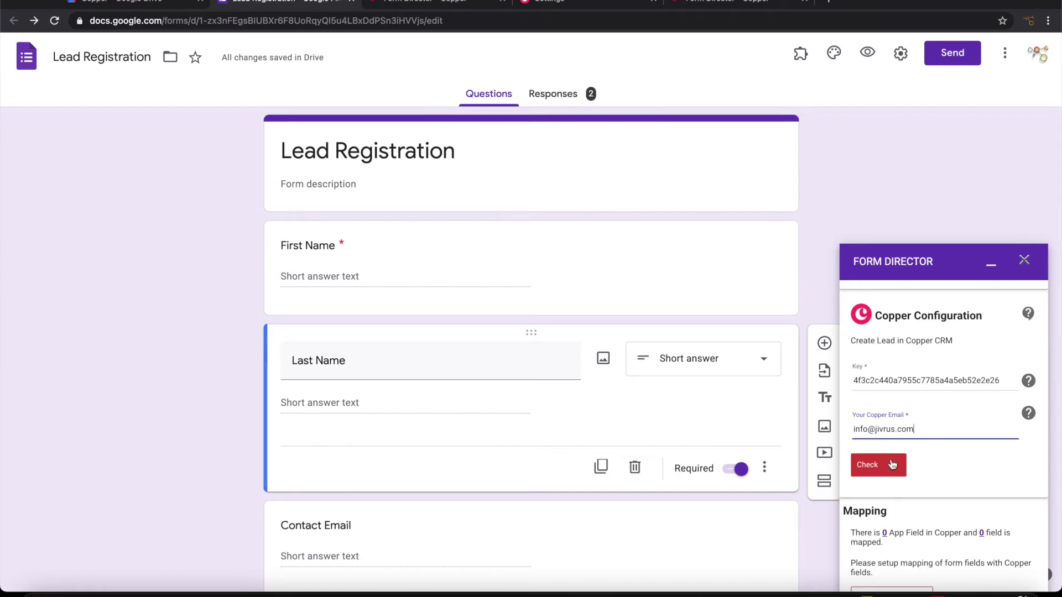
click(886, 465)
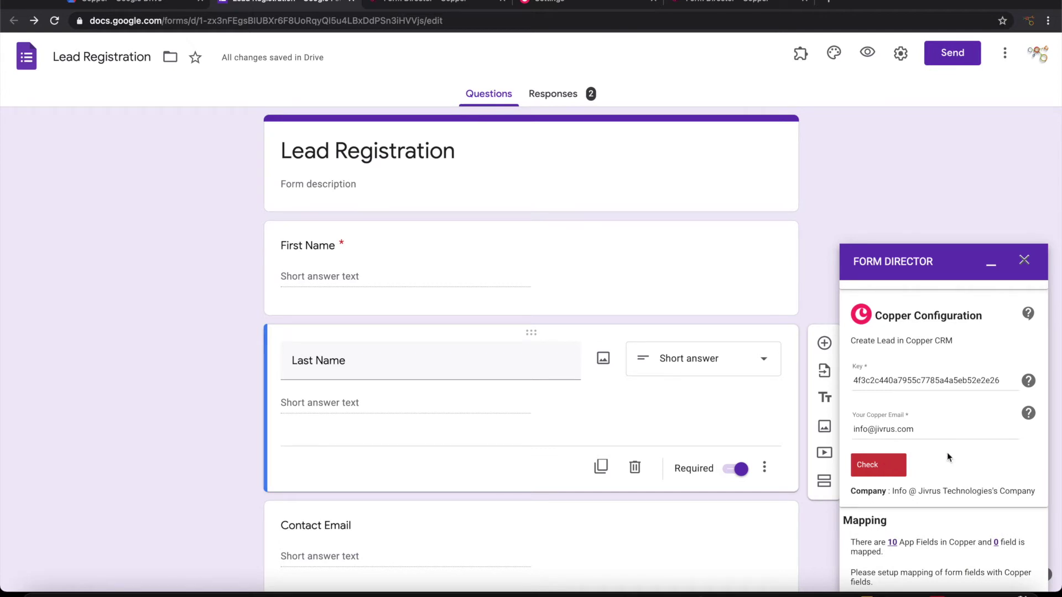
scroll(947, 453, down, 2)
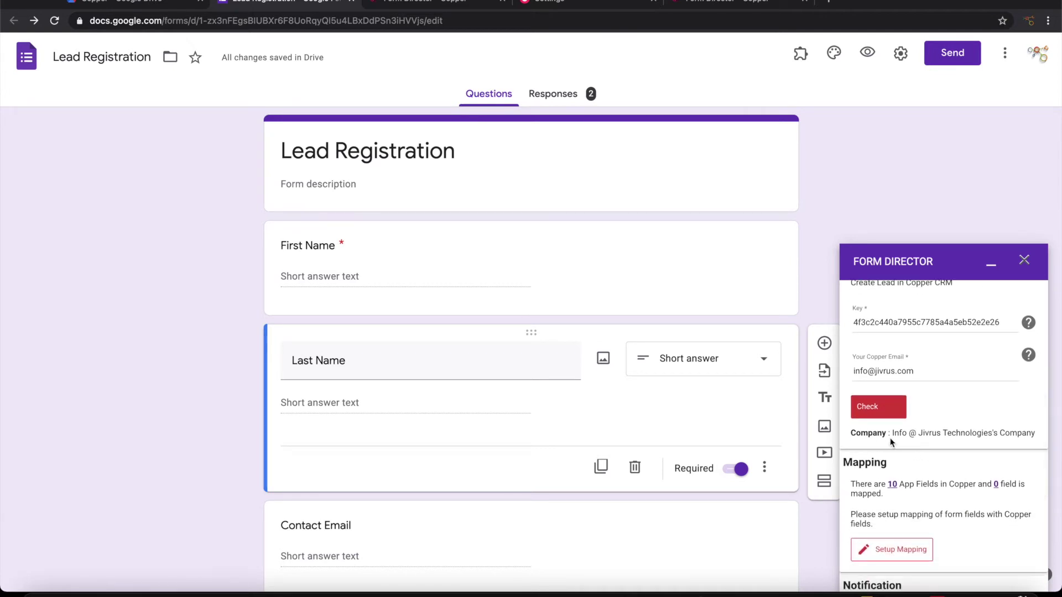
scroll(897, 454, up, 2)
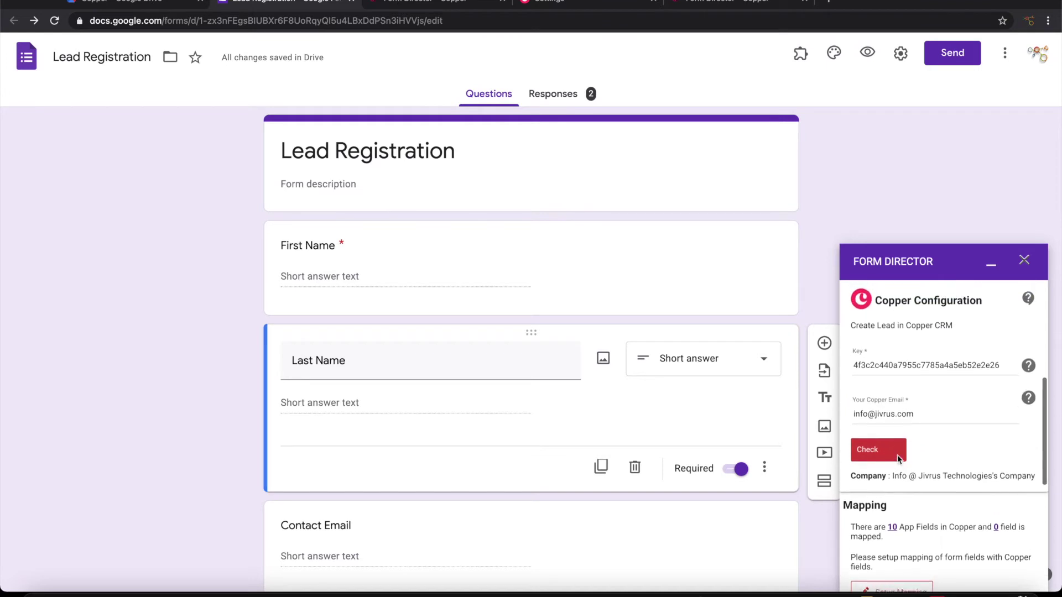
scroll(897, 455, down, 4)
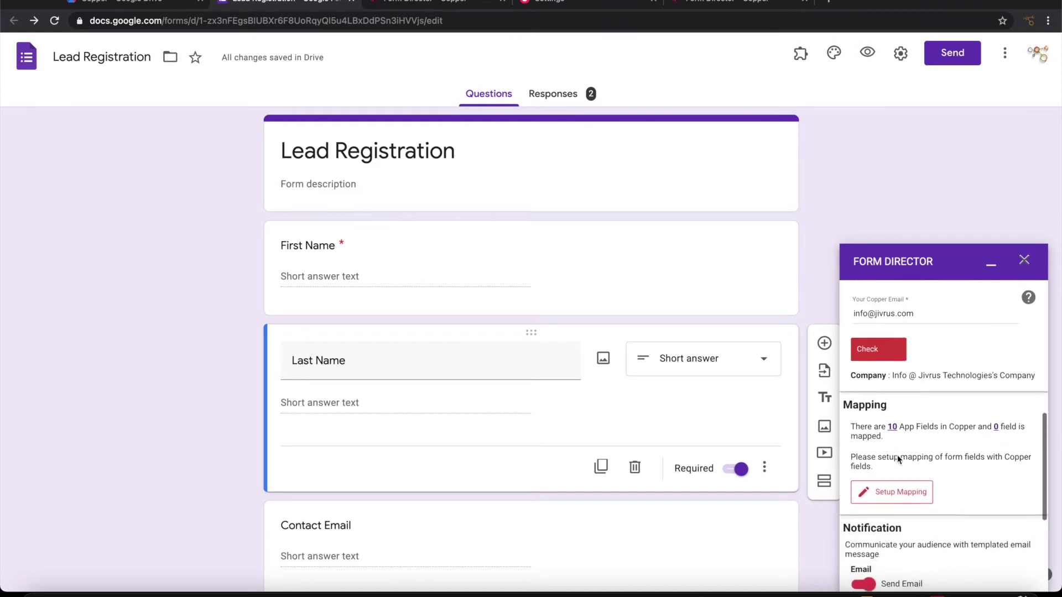
scroll(897, 454, down, 2)
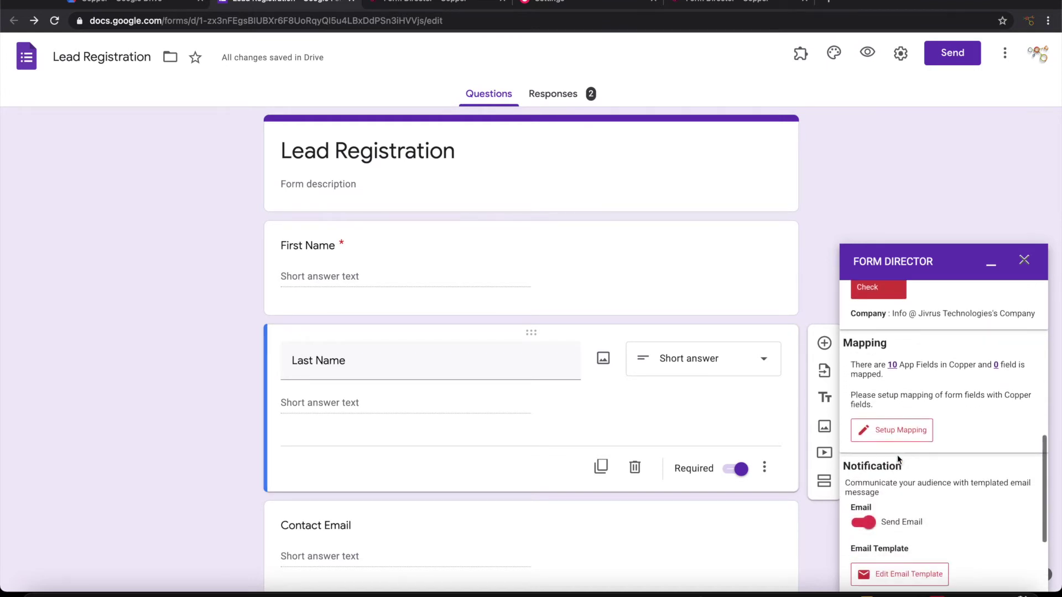
Review the list of 10 Copper app fields, then open Setup Mapping
click(892, 366)
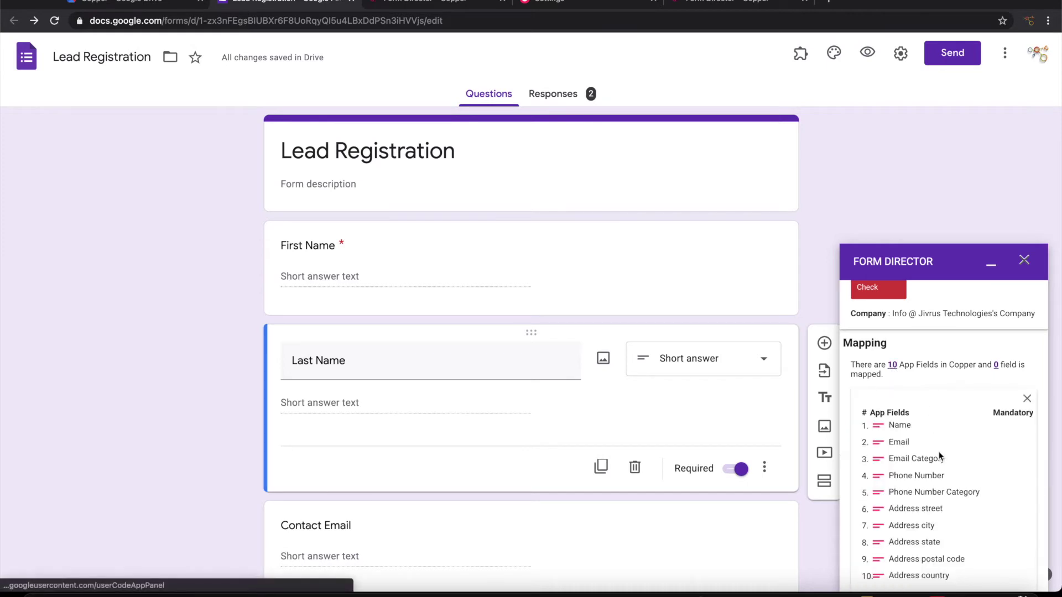
scroll(939, 459, down, 2)
scroll(990, 359, down, 2)
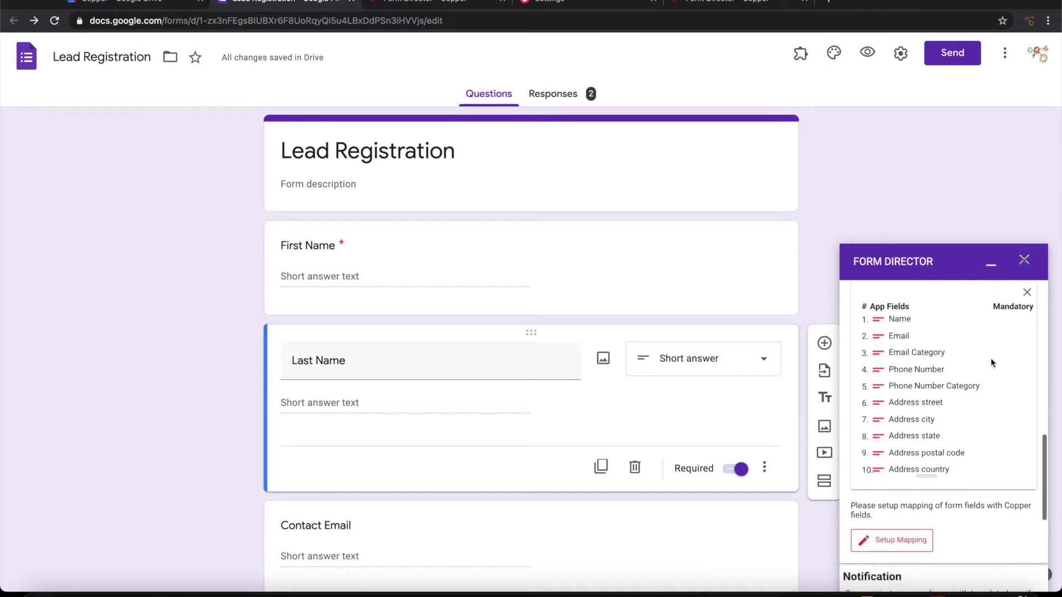
click(1026, 292)
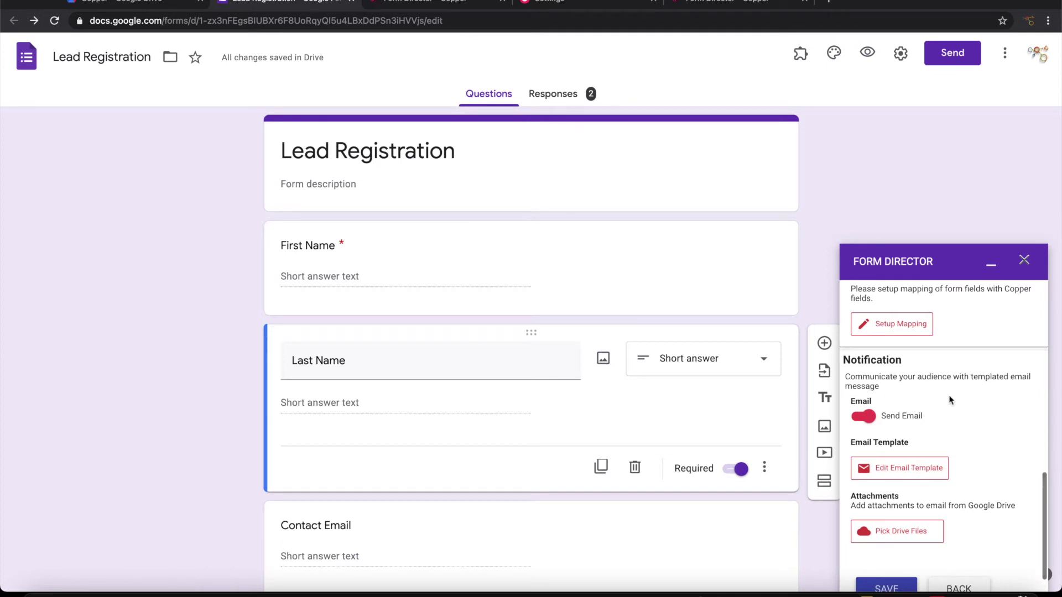
click(902, 327)
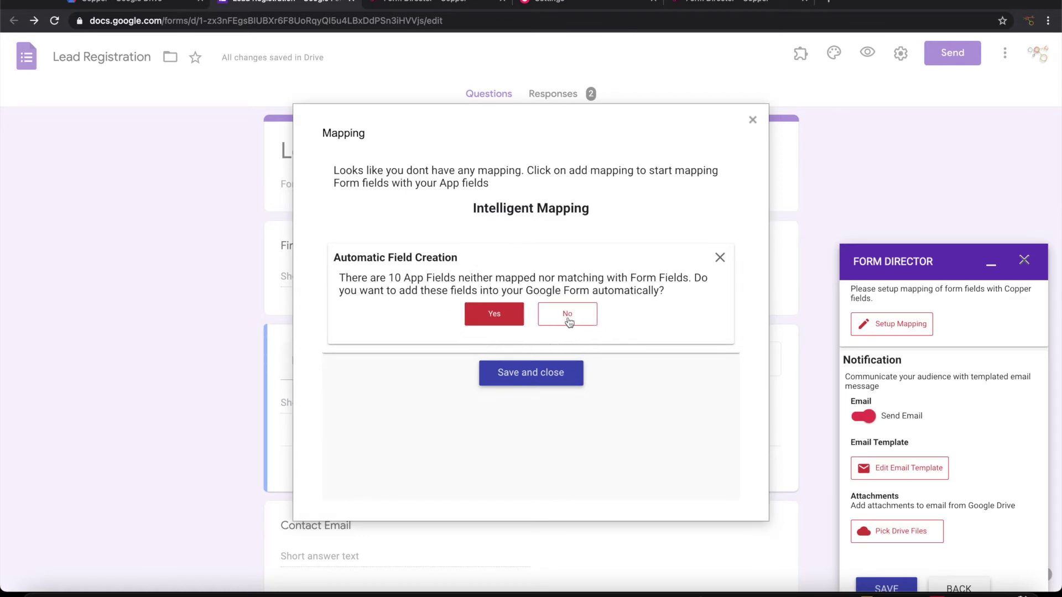
Decline auto field creation and map Copper's Name to a First Name + Last Name template
click(568, 317)
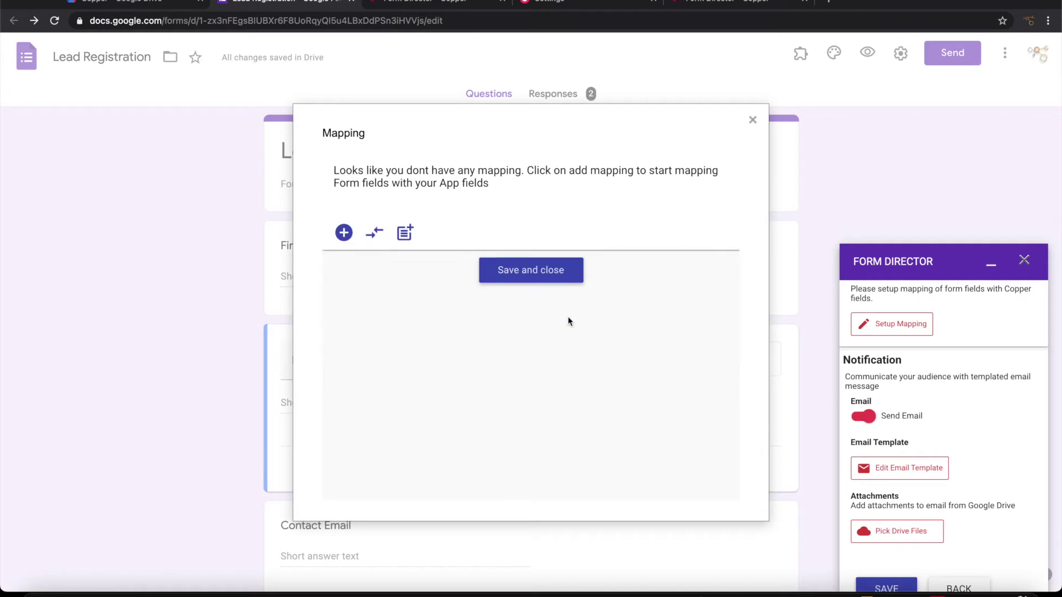
click(347, 232)
click(378, 283)
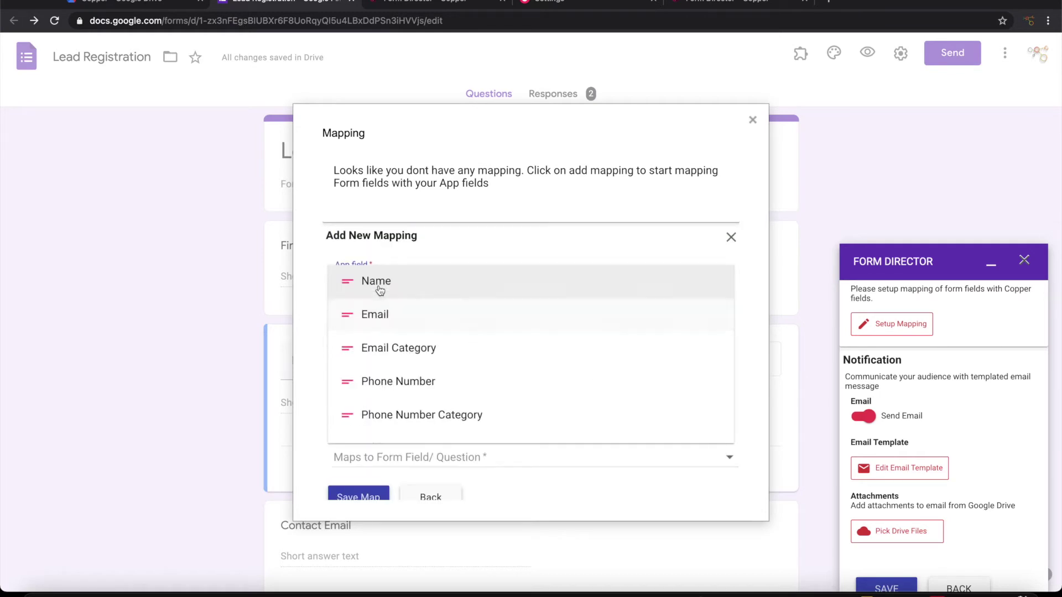
click(392, 294)
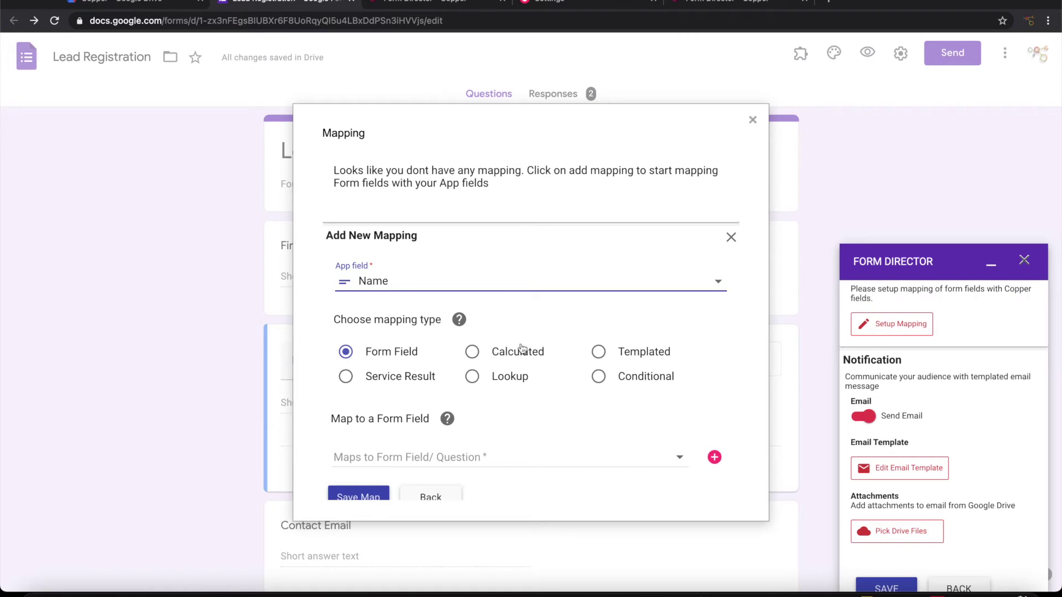
click(603, 362)
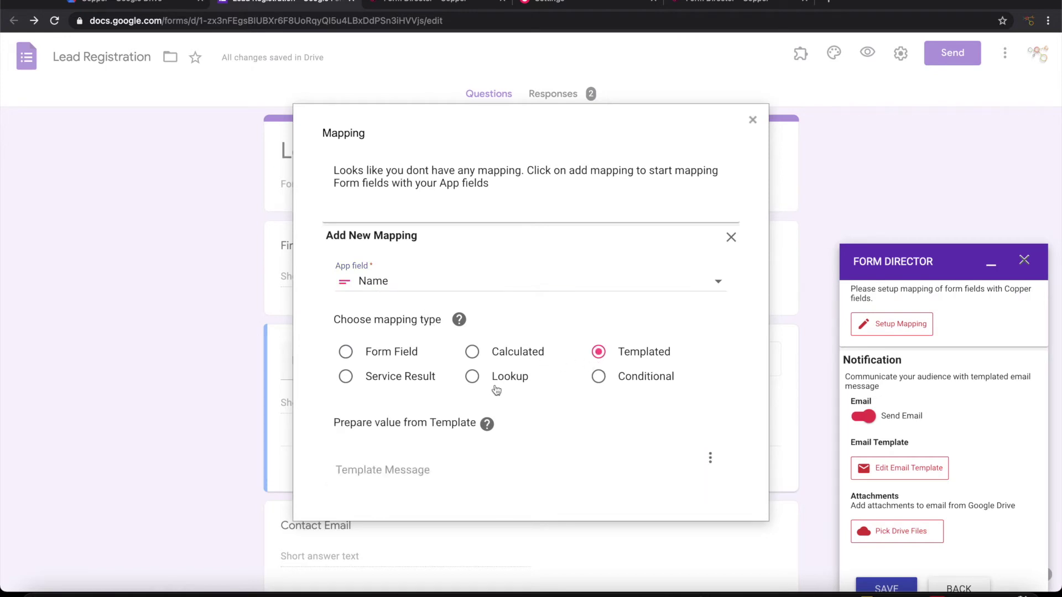
scroll(464, 396, down, 3)
click(412, 338)
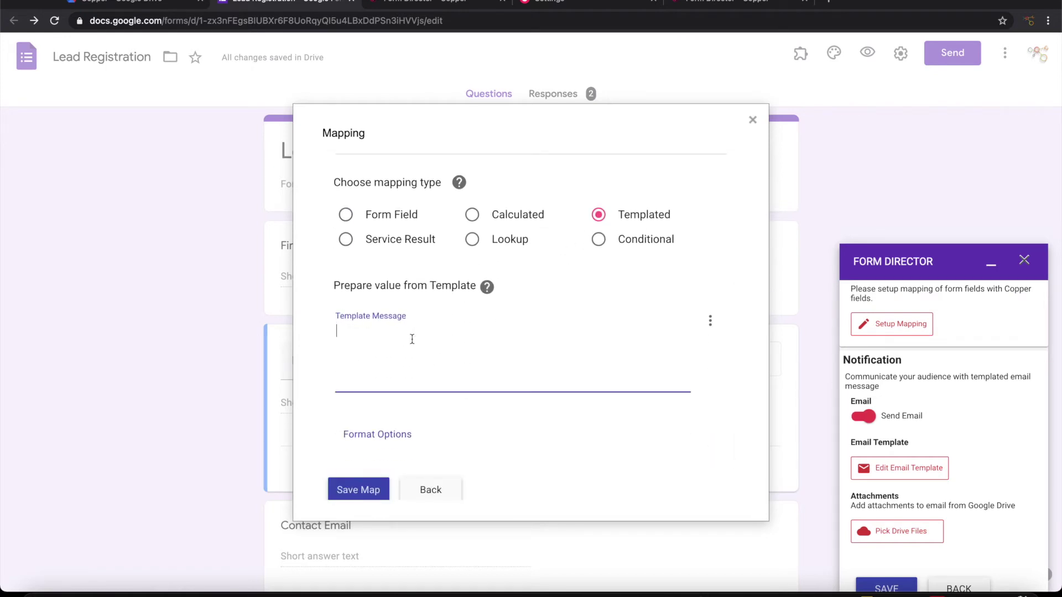
click(710, 323)
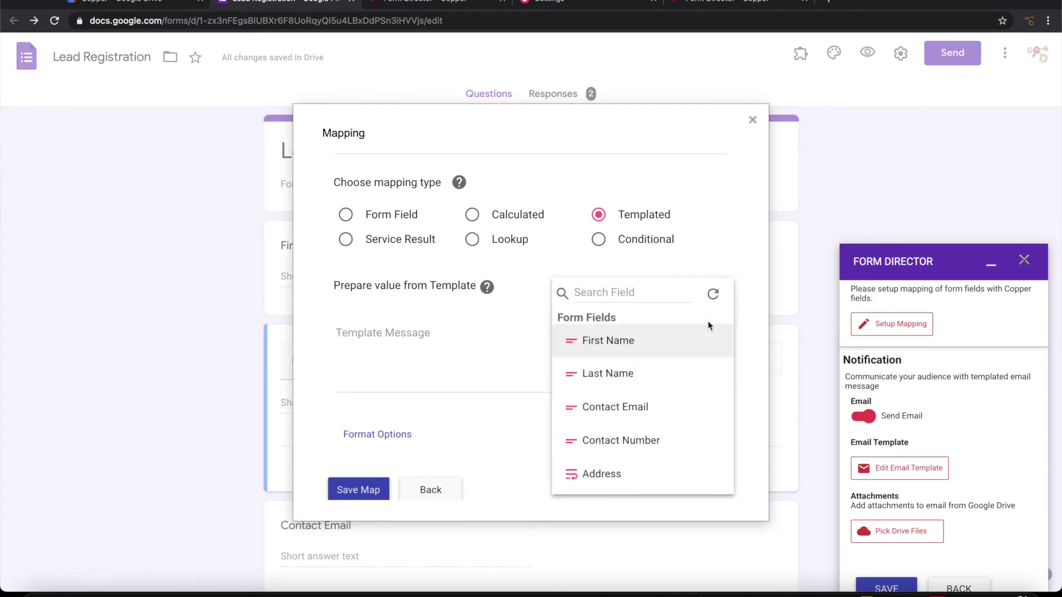
click(608, 340)
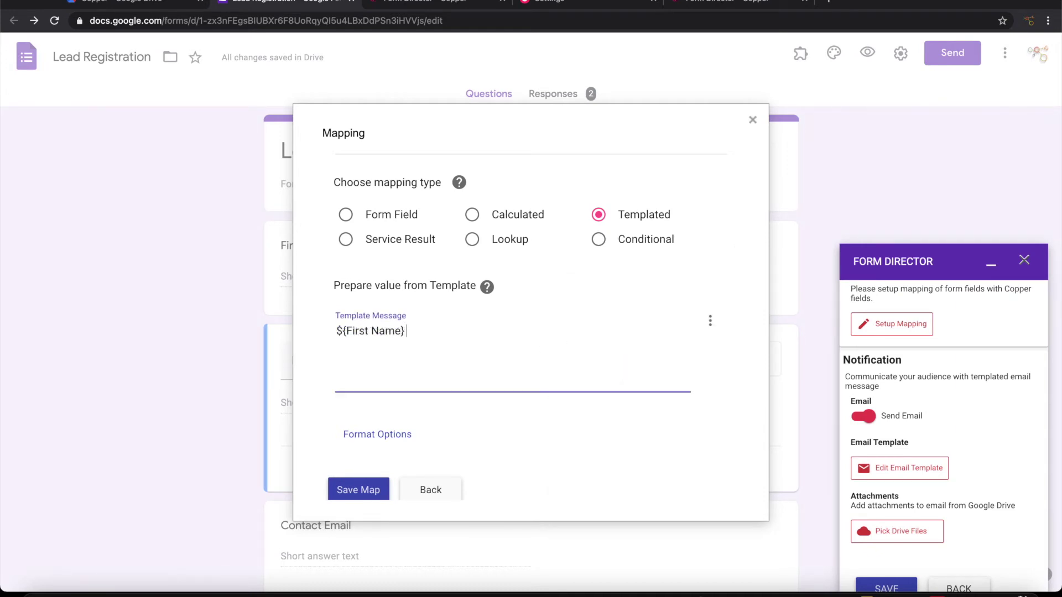
click(709, 320)
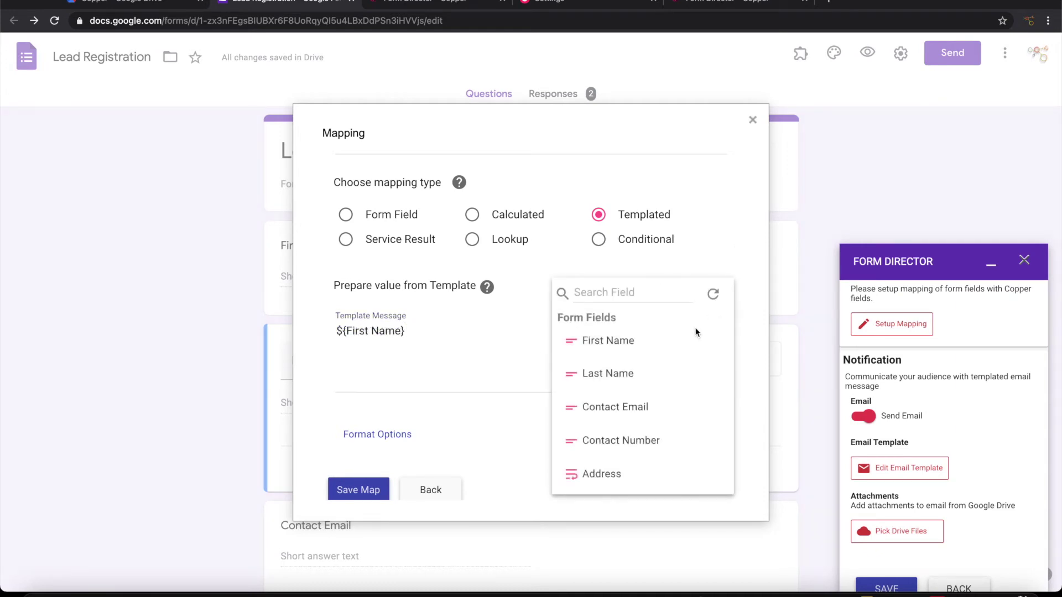
click(635, 372)
click(365, 489)
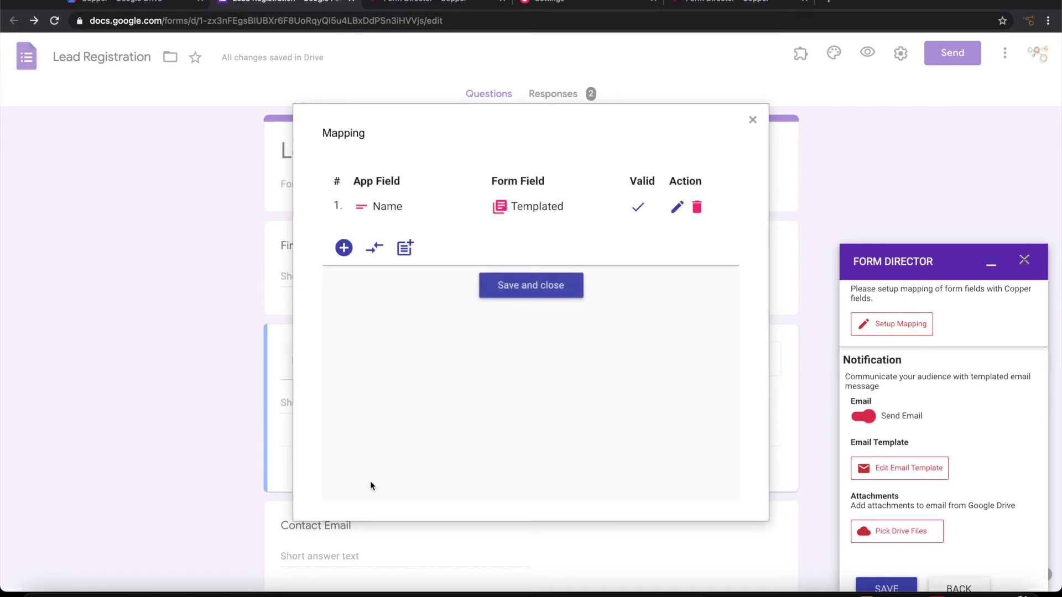
Map Copper's Email field to the Contact Email question
click(344, 248)
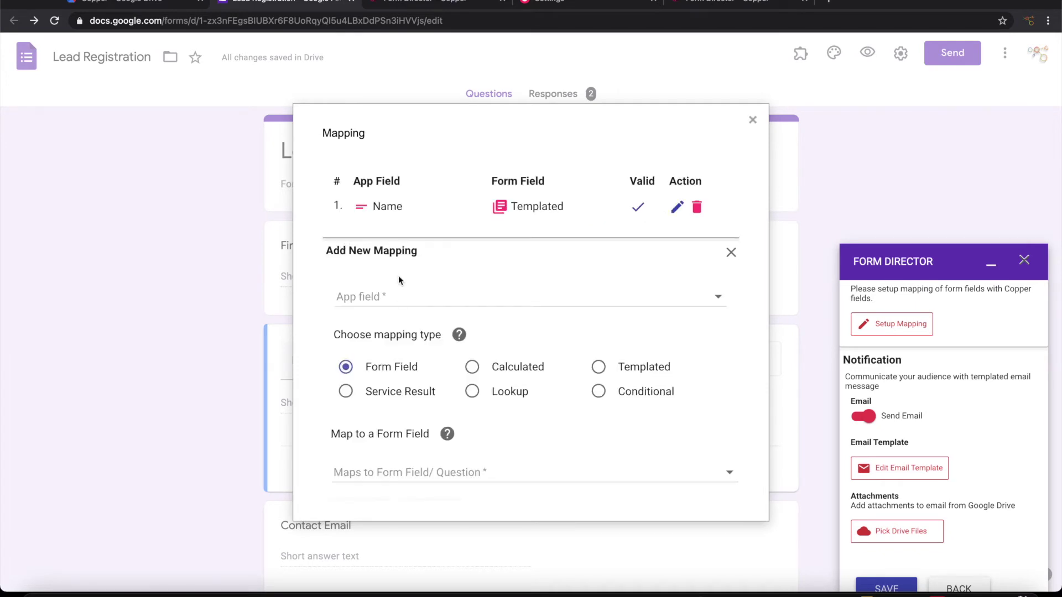
click(400, 297)
click(394, 343)
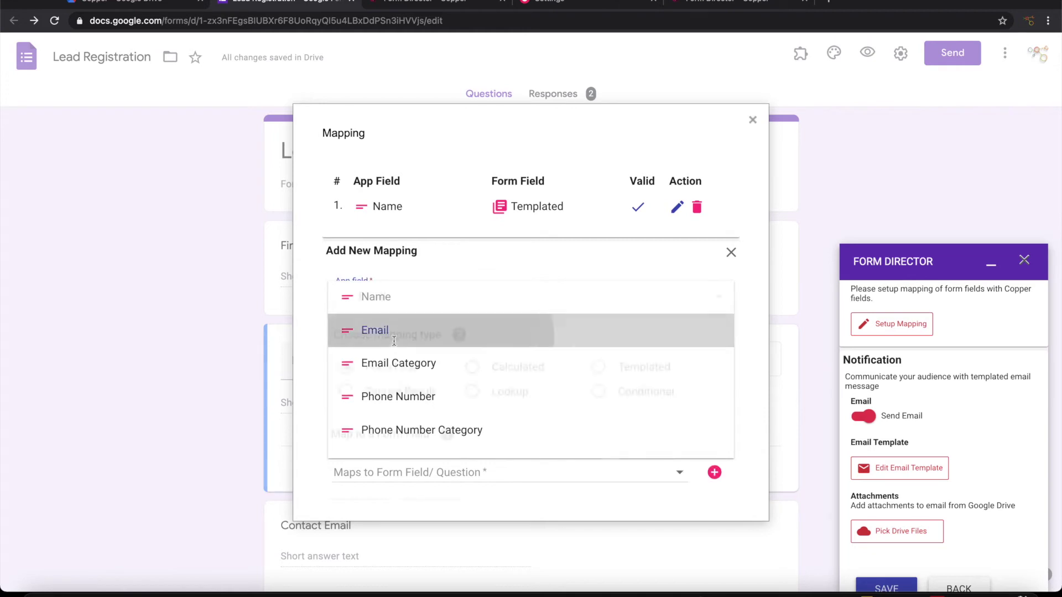
scroll(543, 348, down, 1)
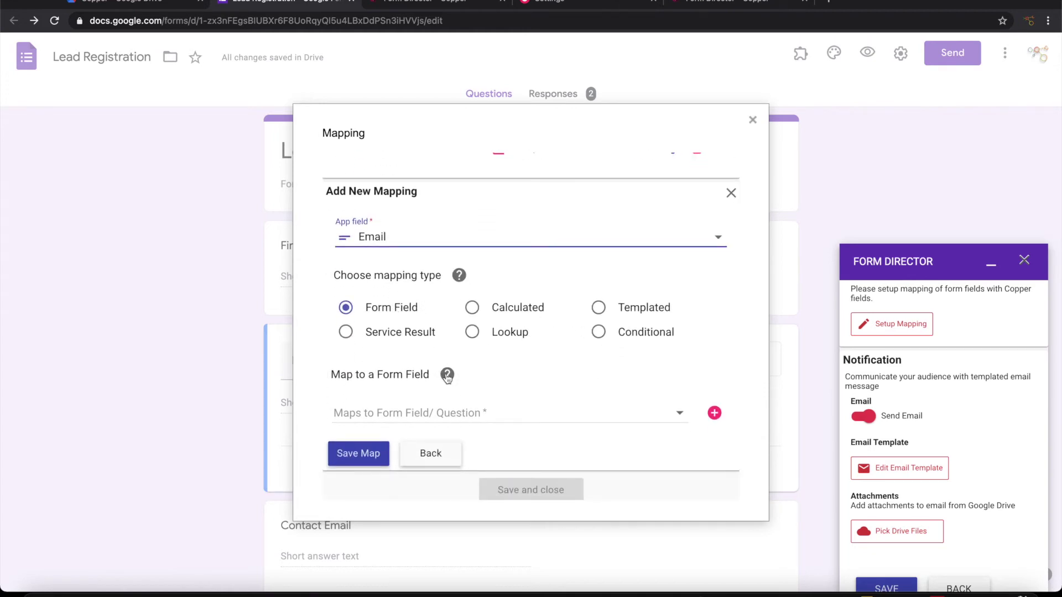
click(414, 409)
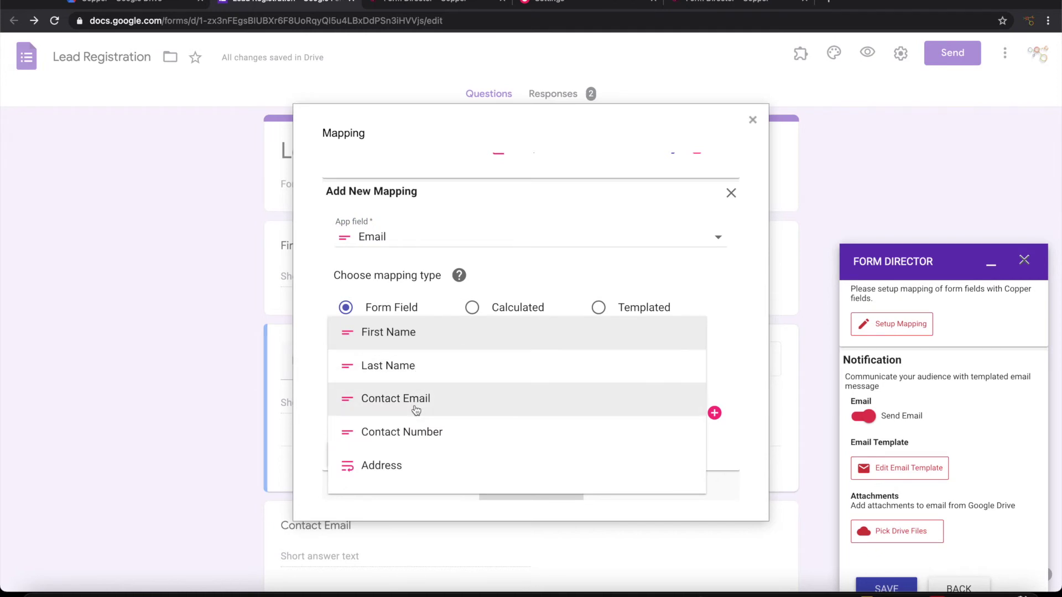
click(415, 409)
click(361, 473)
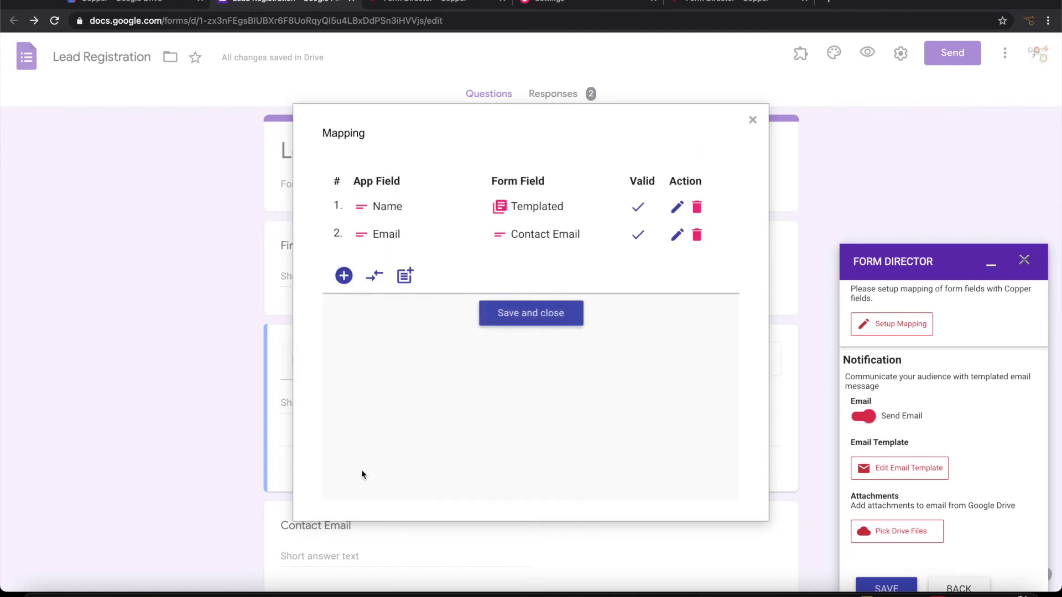
Map Copper's Phone Number field to the Contact Number question
click(344, 275)
scroll(439, 310, down, 2)
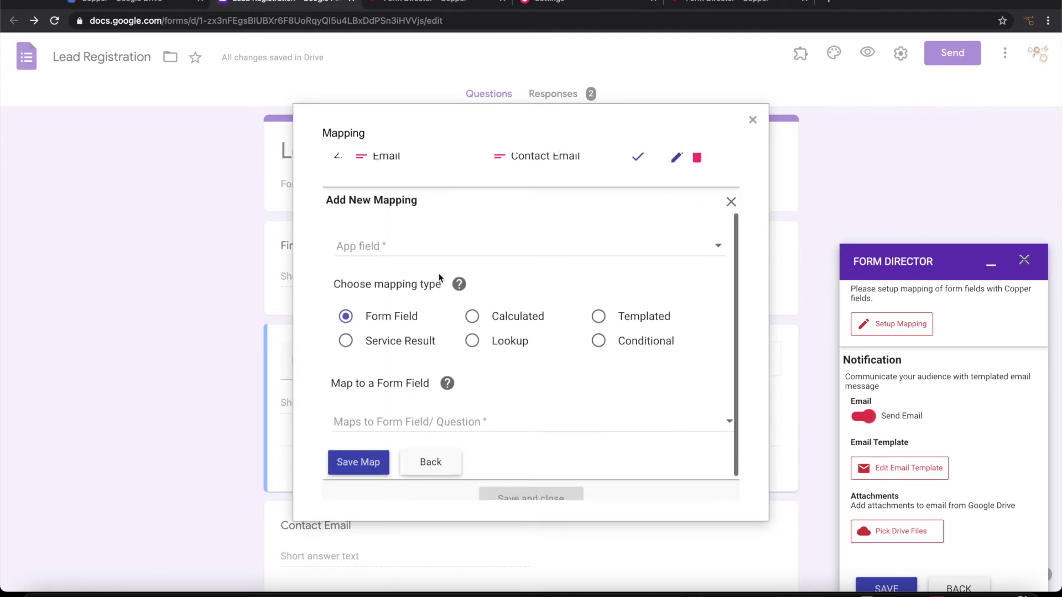
click(435, 247)
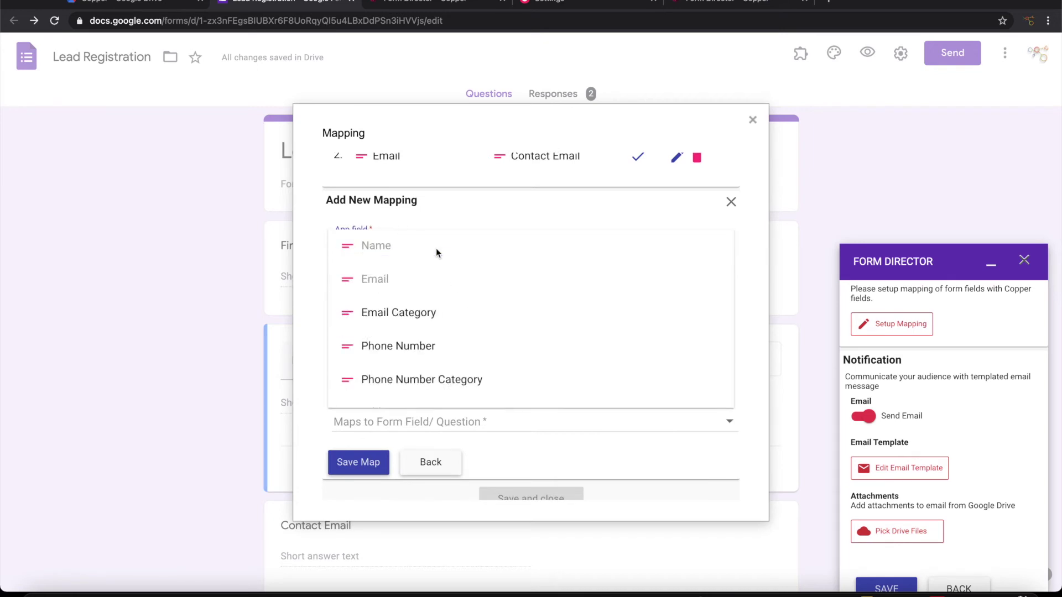
click(416, 348)
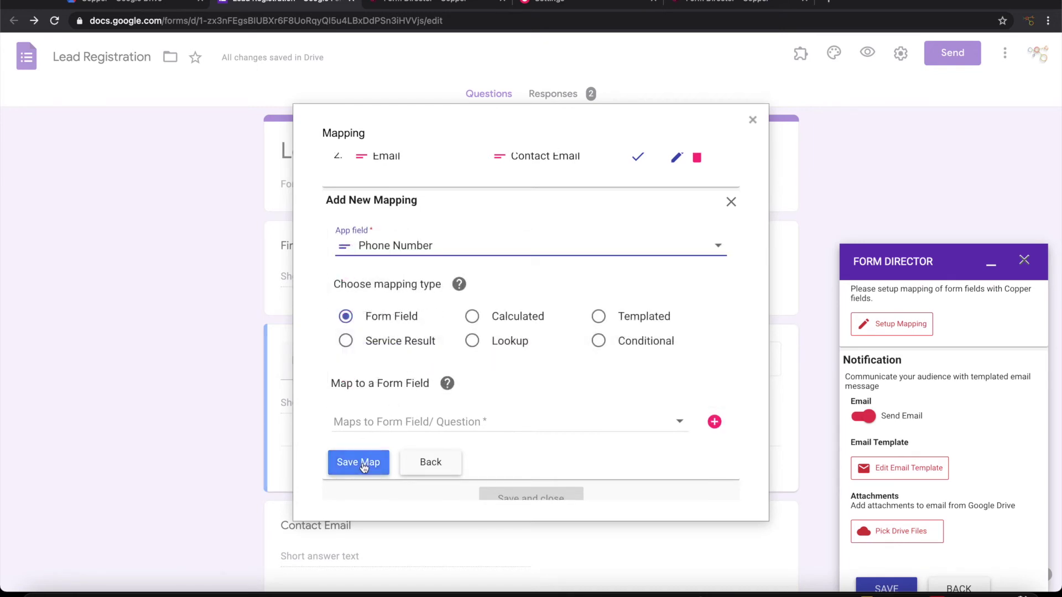
scroll(370, 399, down, 1)
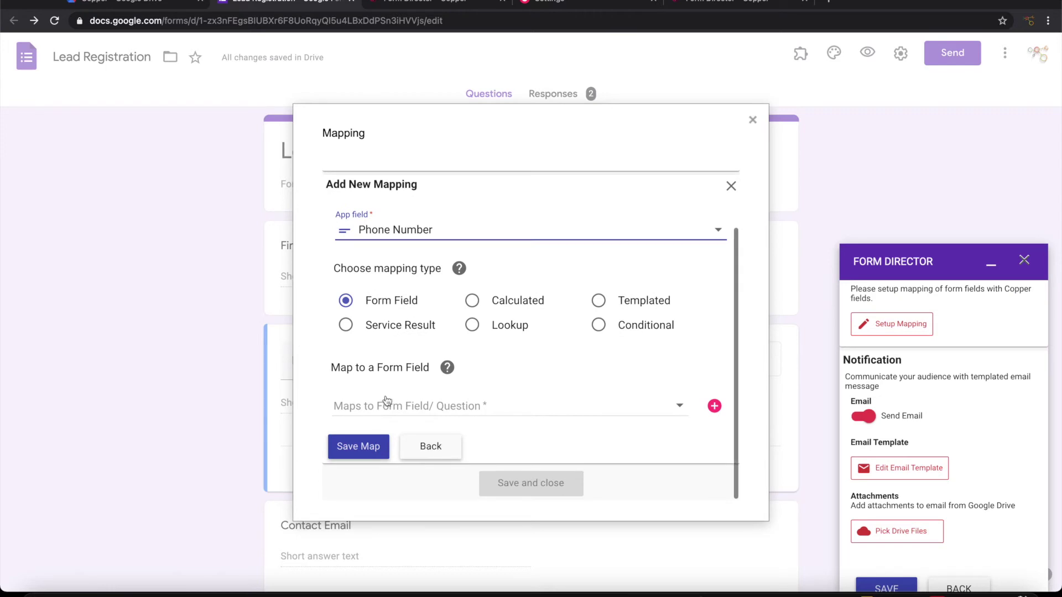
click(387, 400)
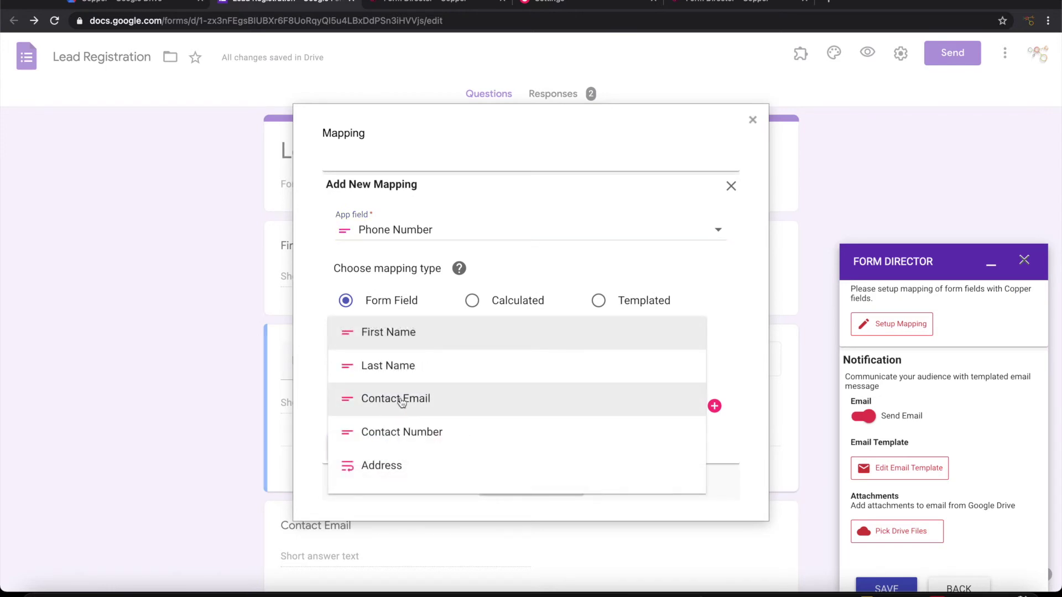
scroll(410, 426, down, 1)
click(410, 419)
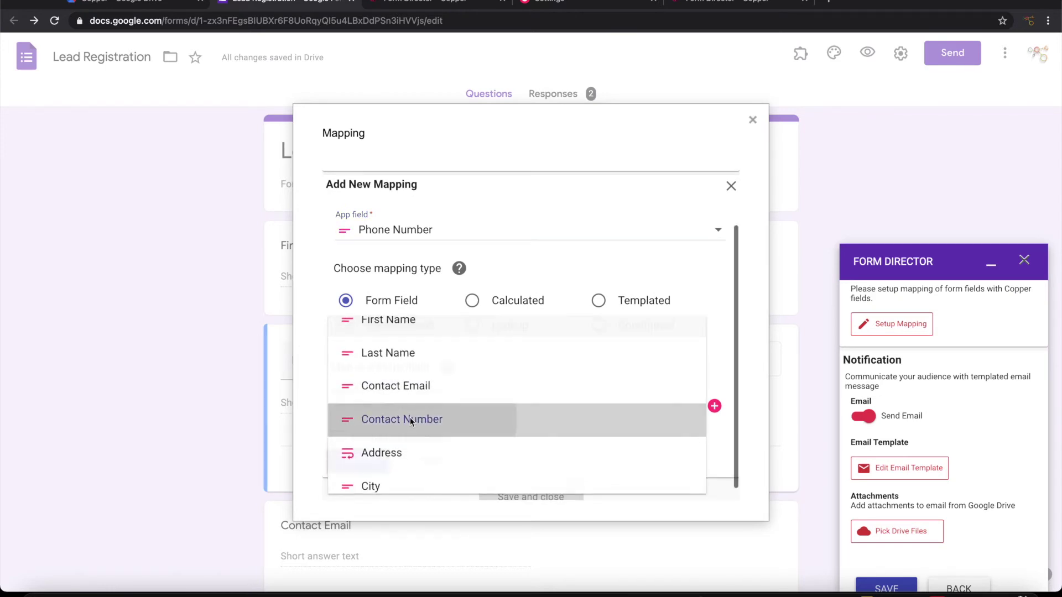
click(364, 461)
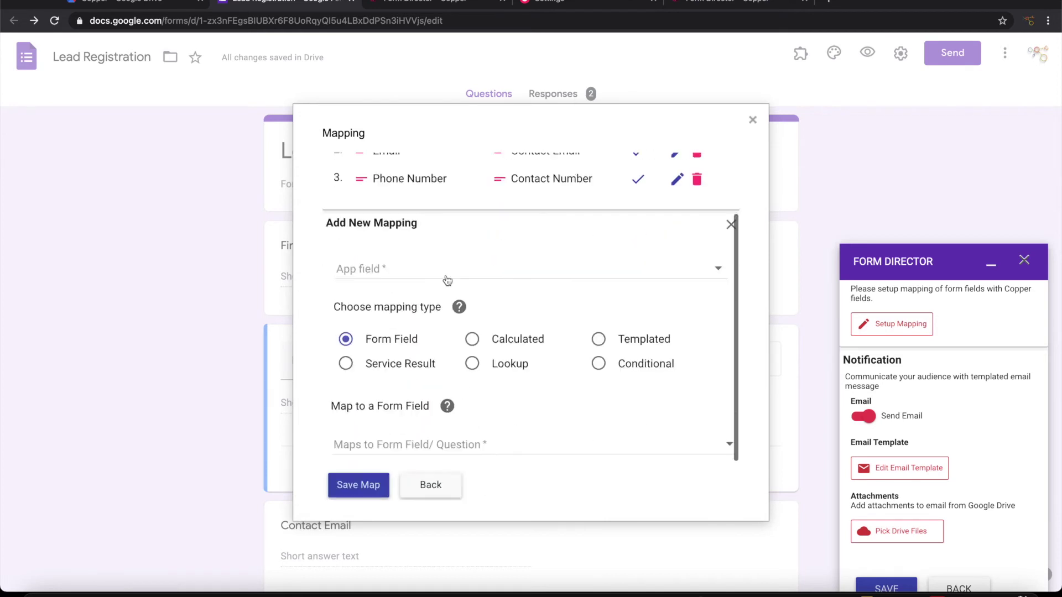
Map Copper's Address street field to the Address question
click(448, 280)
scroll(441, 362, down, 5)
click(437, 276)
click(387, 445)
scroll(387, 414, down, 2)
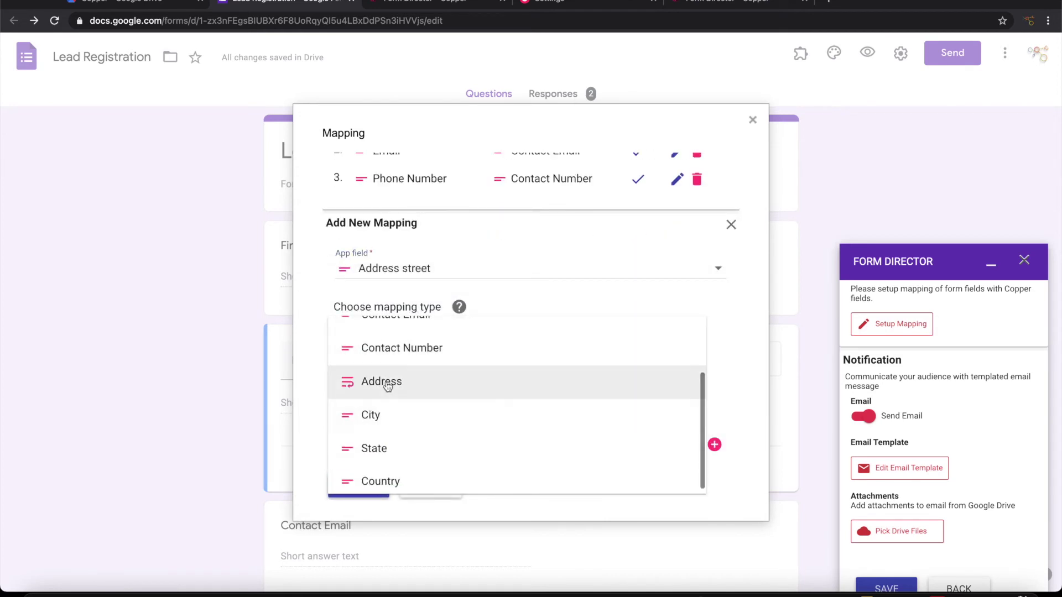
click(387, 381)
click(358, 485)
Map Copper's Address city field to the City question
click(343, 329)
click(398, 271)
scroll(394, 378, down, 5)
click(407, 376)
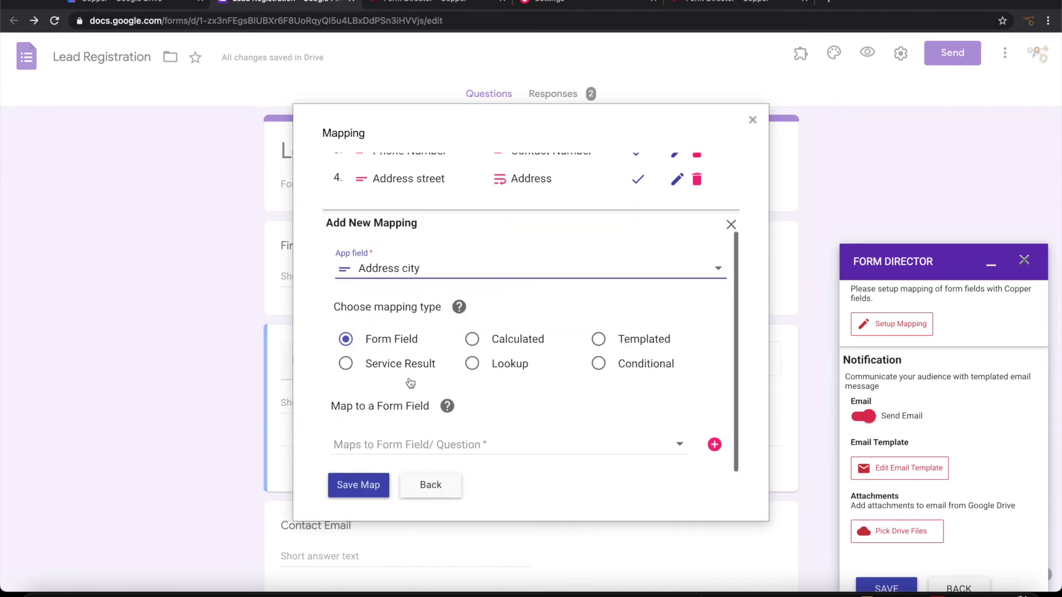
click(387, 444)
scroll(374, 368, down, 2)
click(376, 382)
click(358, 495)
Map Copper's Address state field to the State question
scroll(373, 379, down, 3)
click(393, 270)
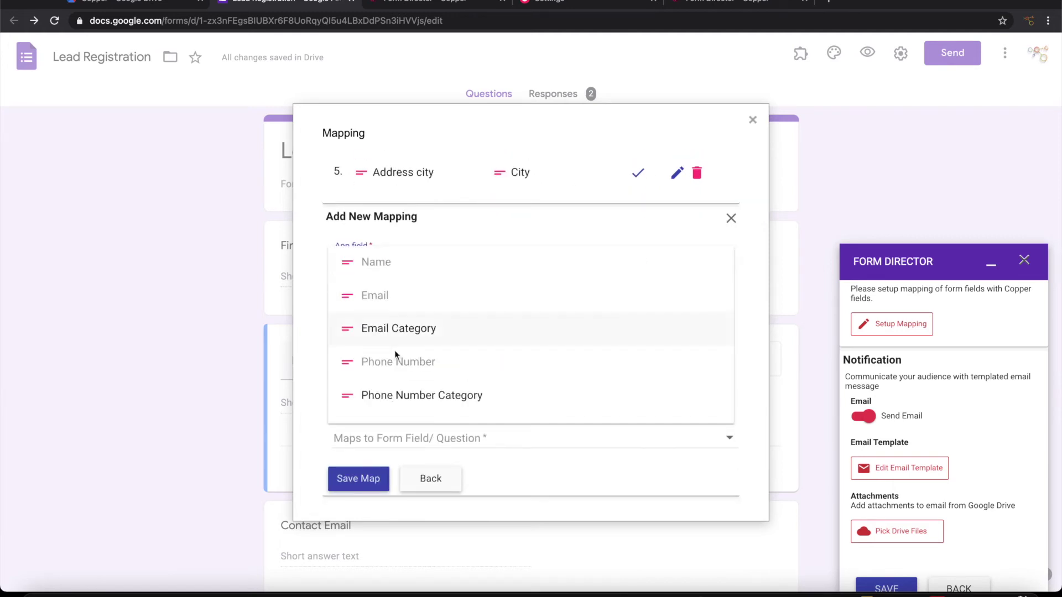
scroll(394, 365, down, 3)
click(396, 372)
click(396, 439)
scroll(387, 415, down, 3)
click(375, 426)
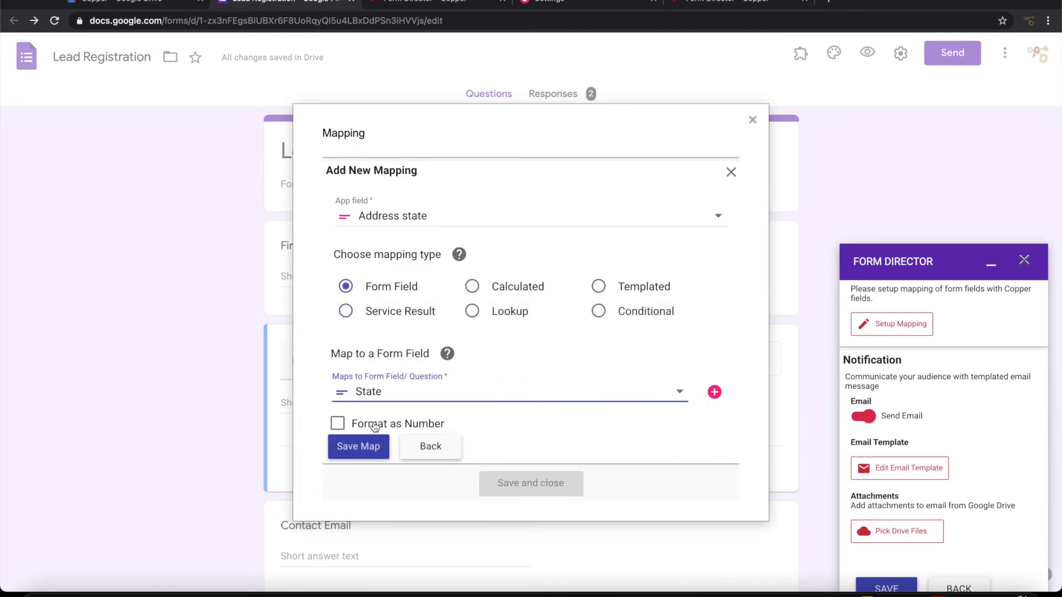
click(358, 446)
Skip postal code, map Address country to Country, then save and close the mappings
click(365, 424)
scroll(387, 387, down, 3)
click(386, 351)
scroll(403, 407, down, 4)
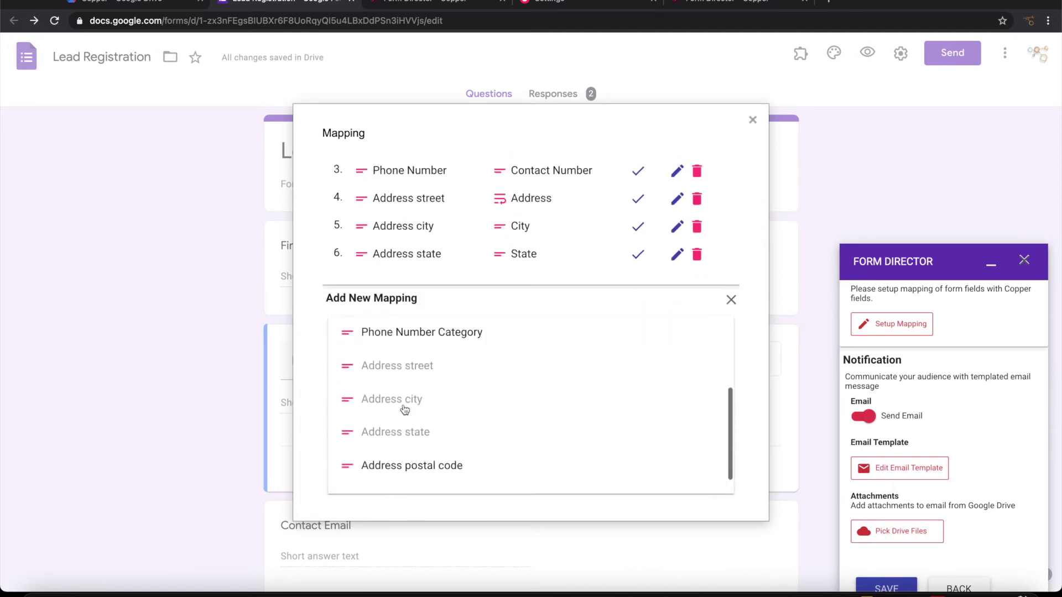
click(408, 452)
click(376, 473)
scroll(391, 458, down, 2)
click(435, 247)
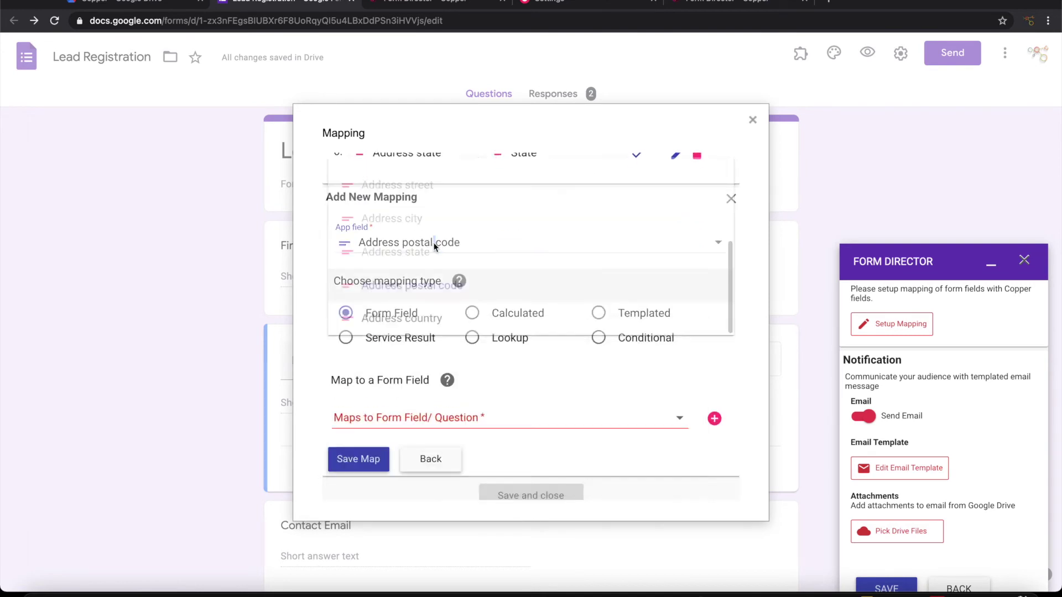
click(402, 318)
click(403, 417)
click(387, 474)
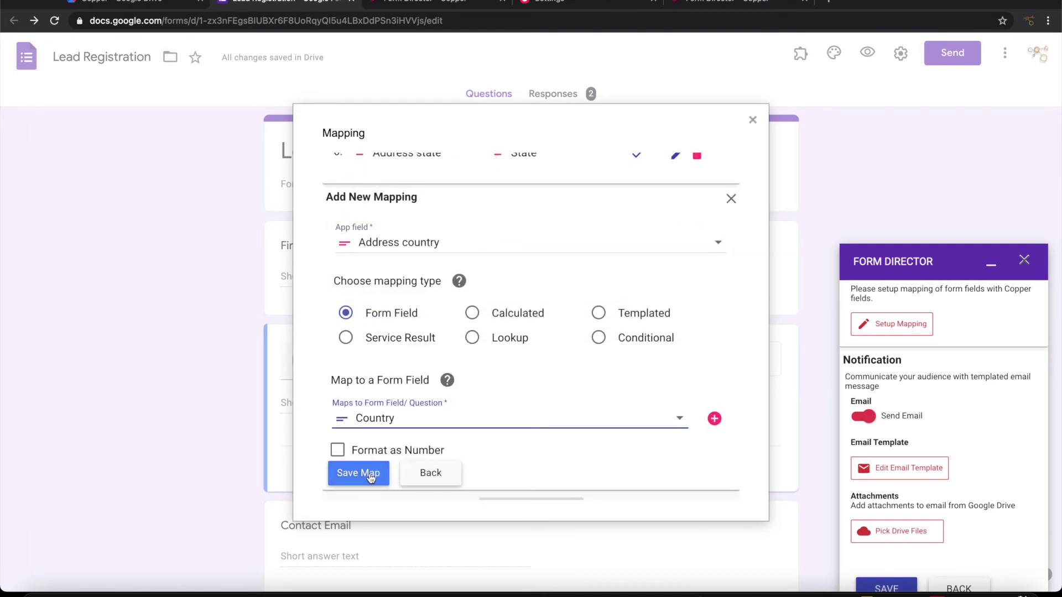
click(370, 474)
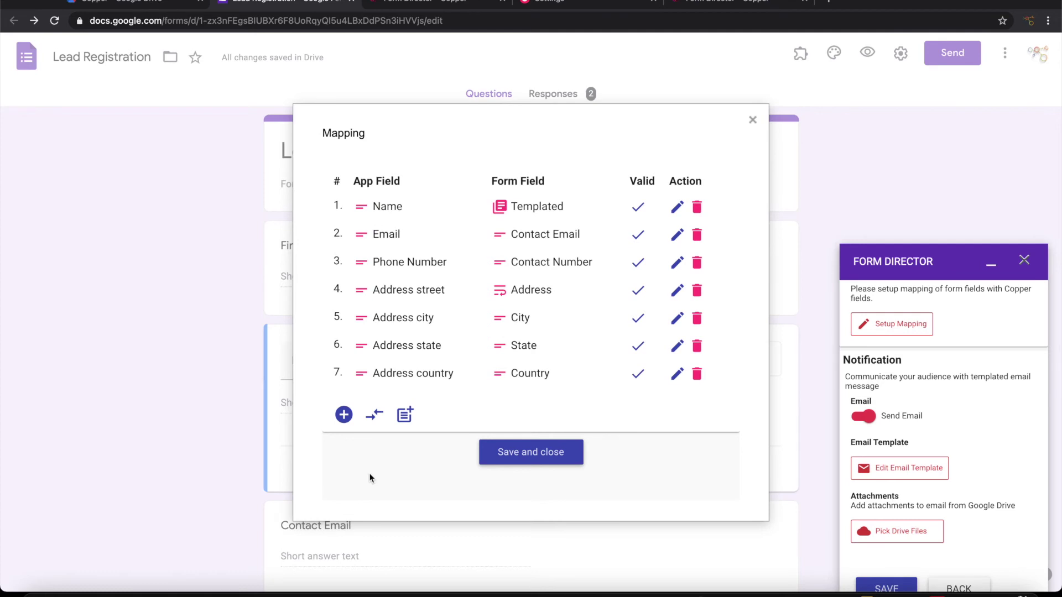
click(506, 451)
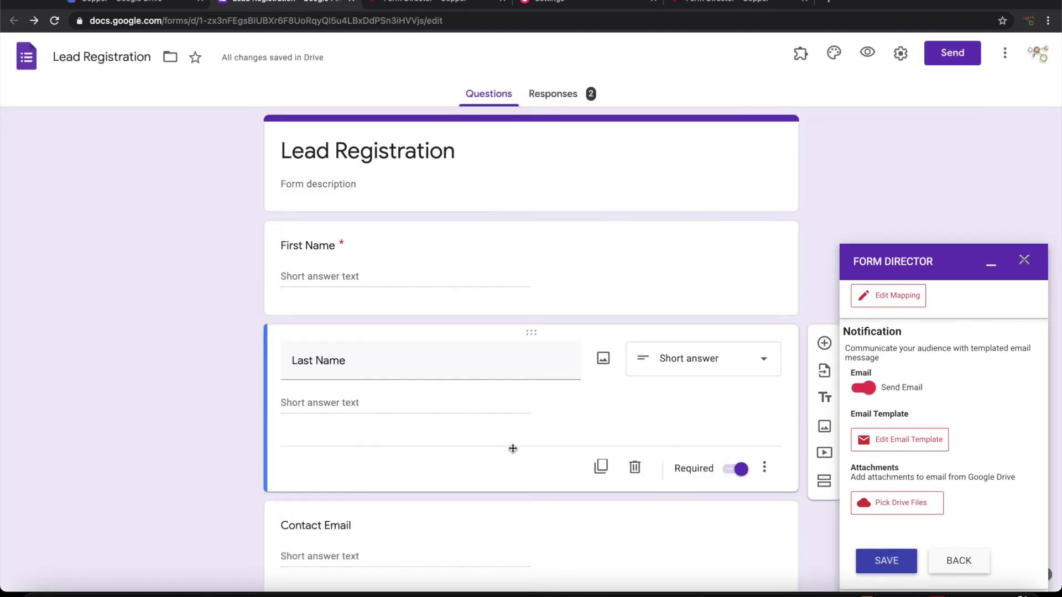
Turn off Send Email and save the Lead Registration service
scroll(1010, 423, up, 4)
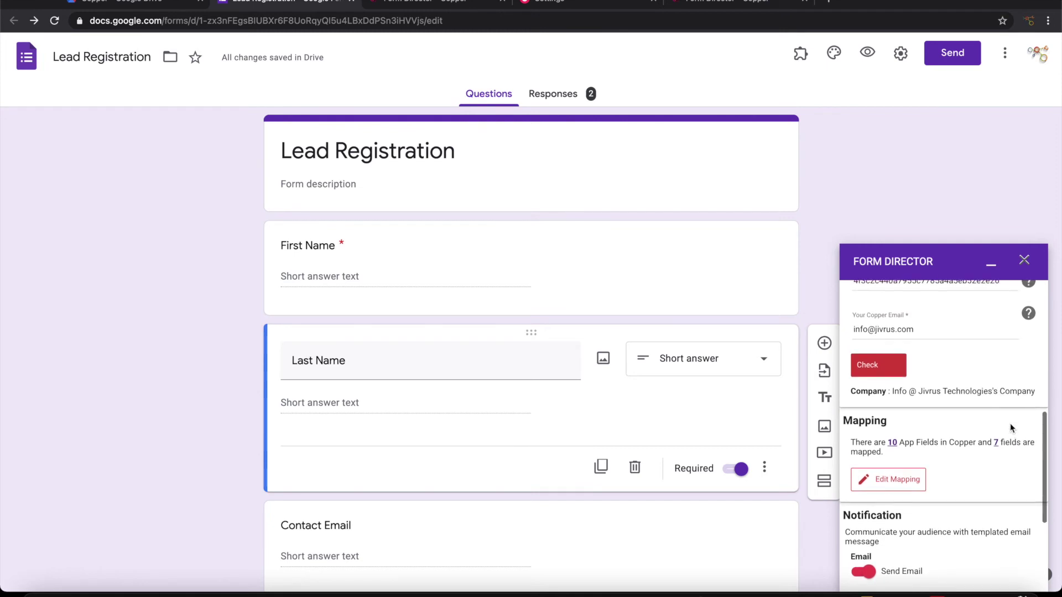
scroll(1010, 423, down, 4)
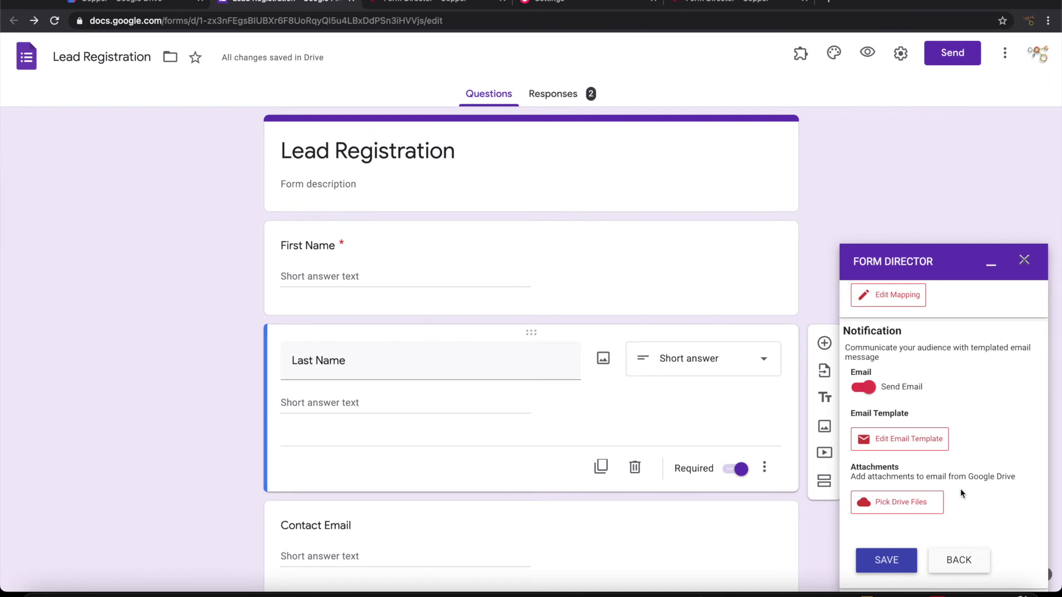
click(860, 391)
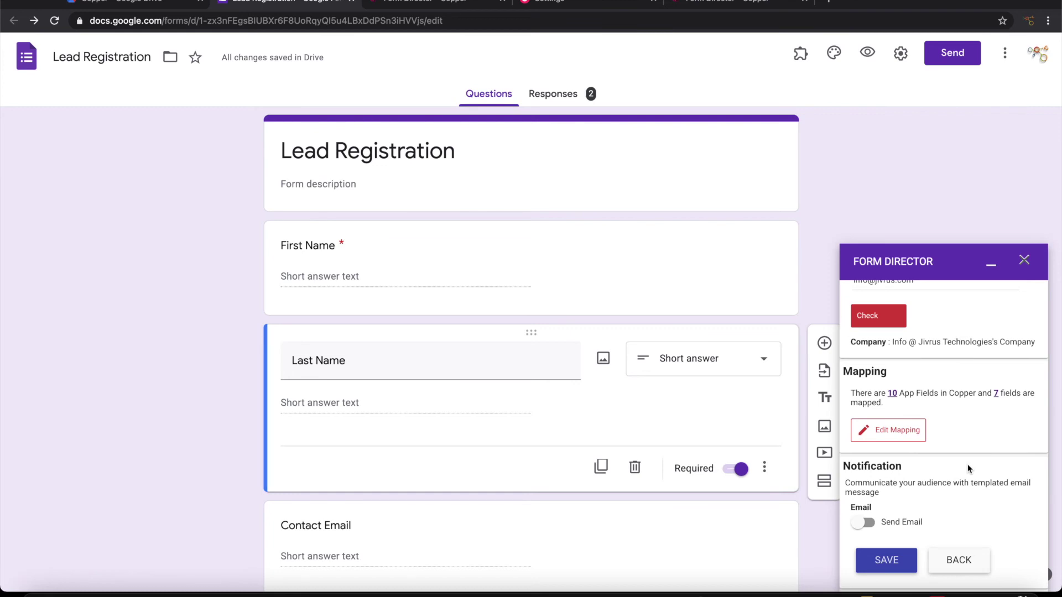
scroll(968, 463, up, 3)
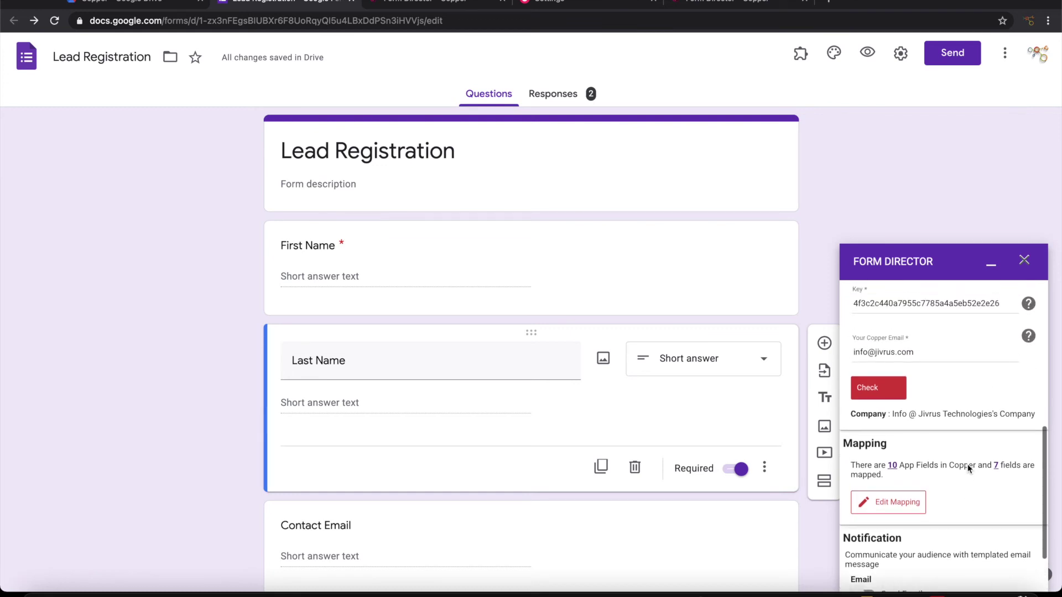
scroll(967, 464, down, 3)
click(895, 561)
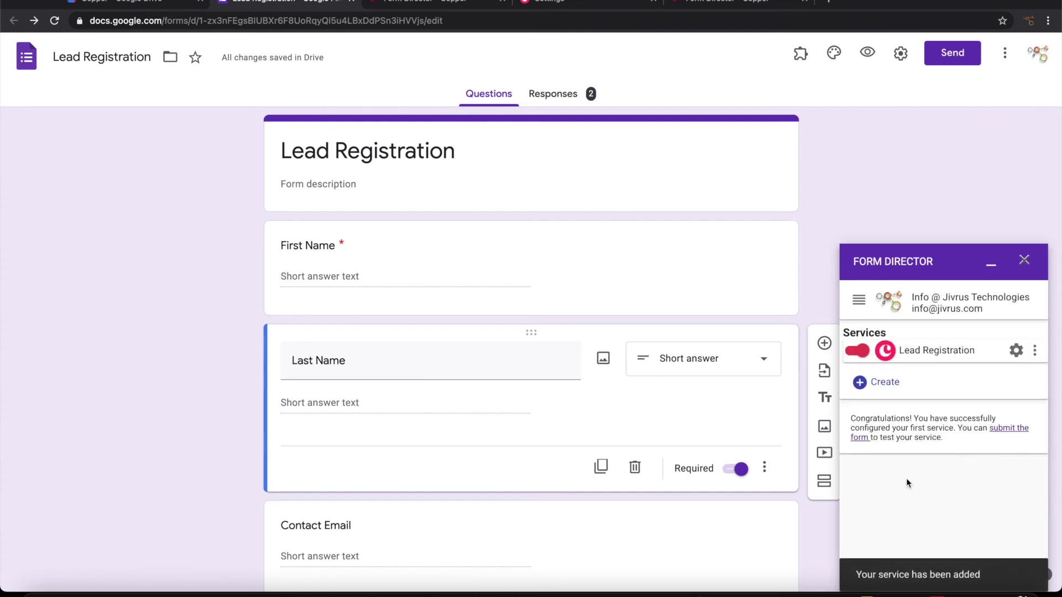
Open the live Lead Registration form and enter the test lead's first name, last name, email and phone number
click(1012, 429)
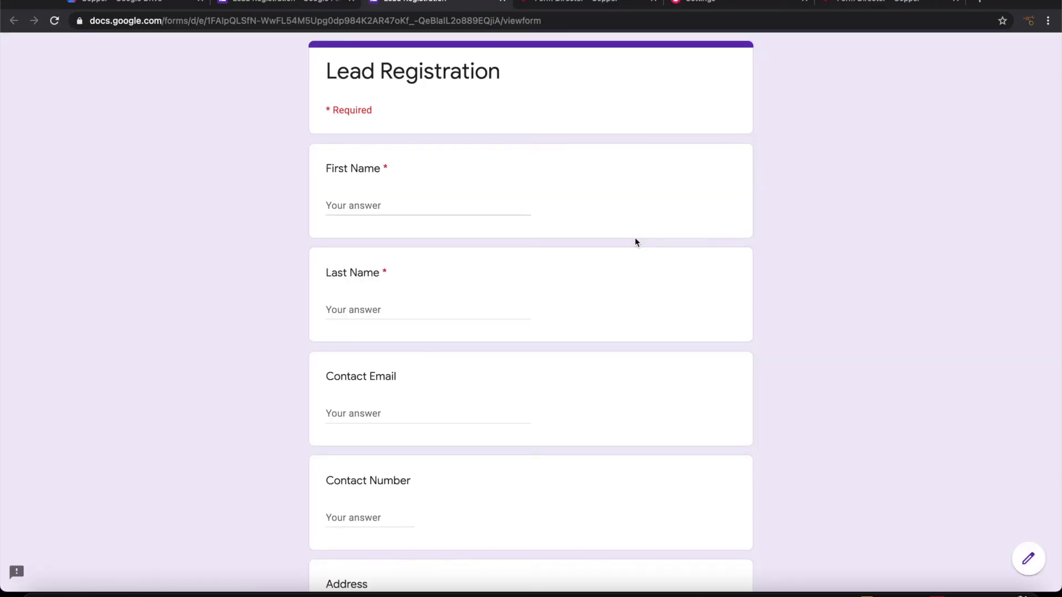
click(409, 204)
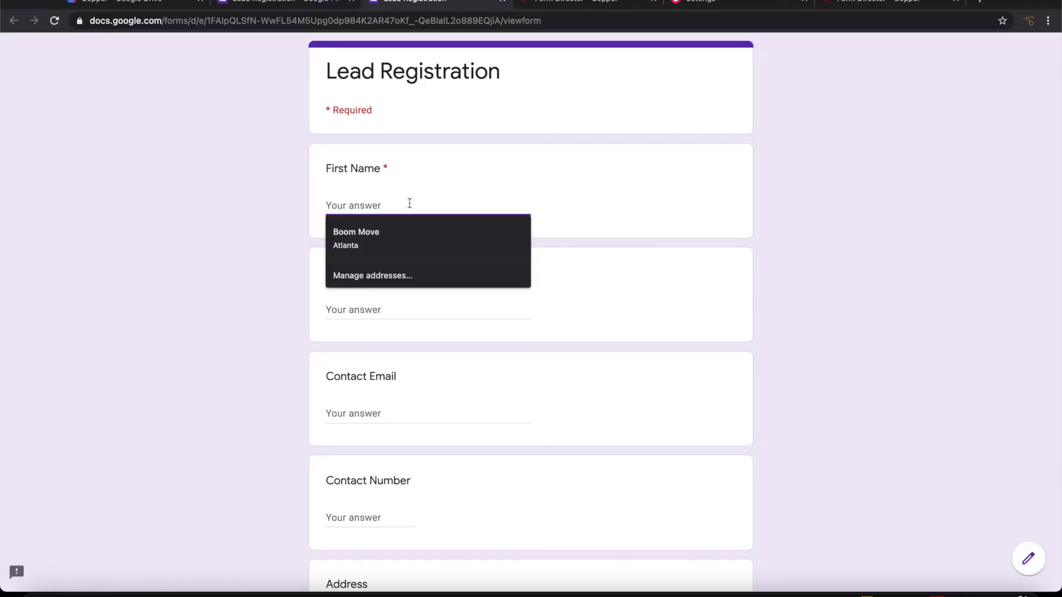
click(387, 310)
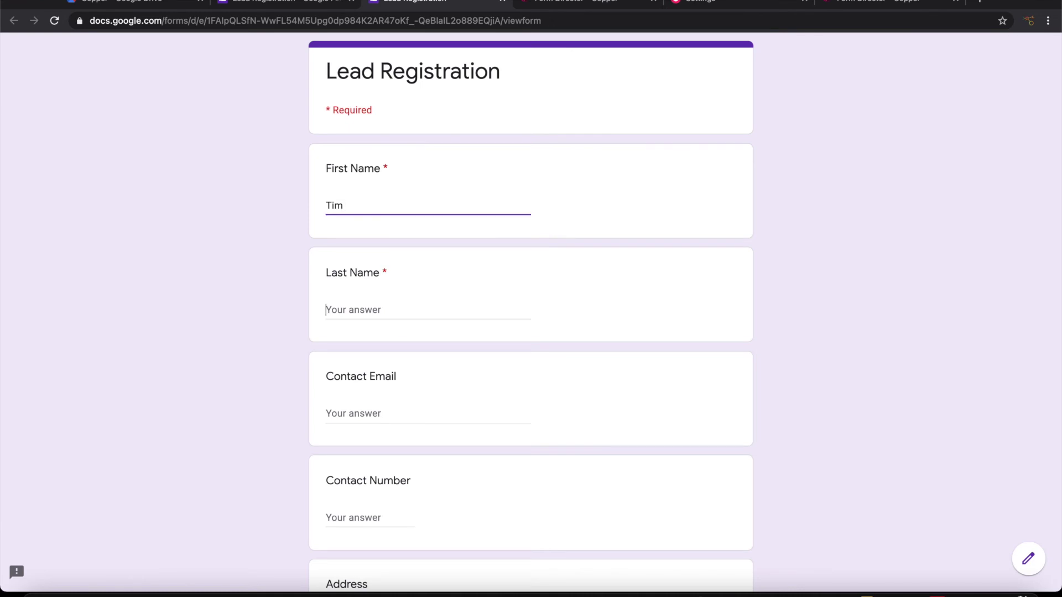
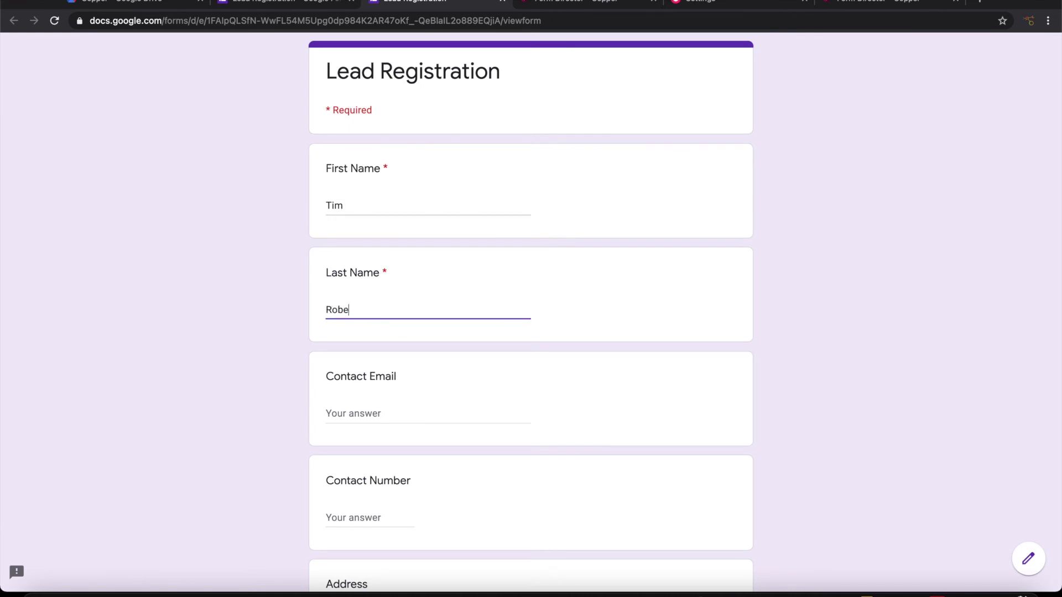
key(Tab)
text(tim)
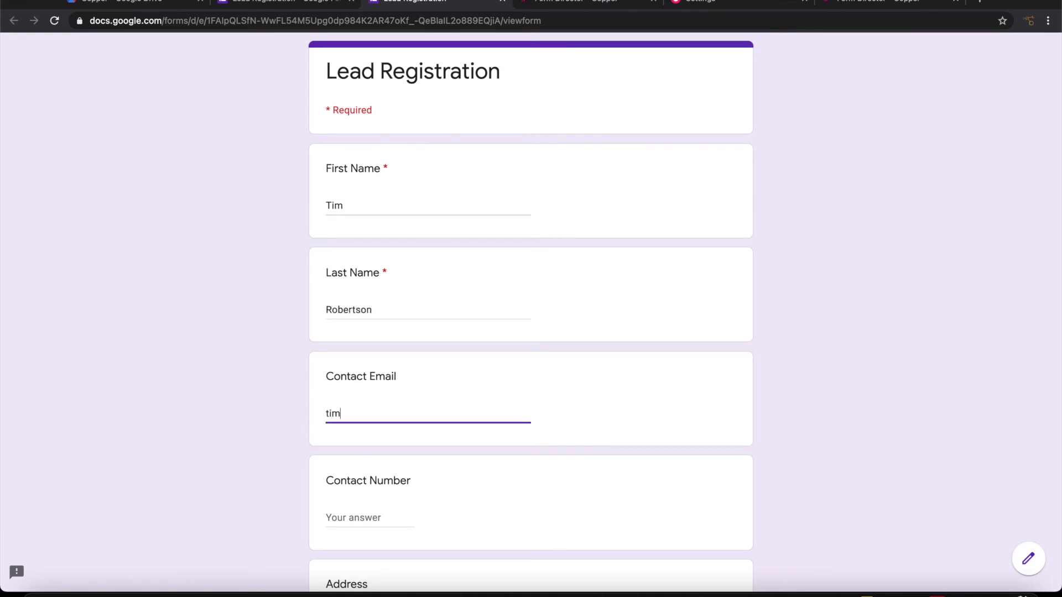
text(@example.com)
key(Tab)
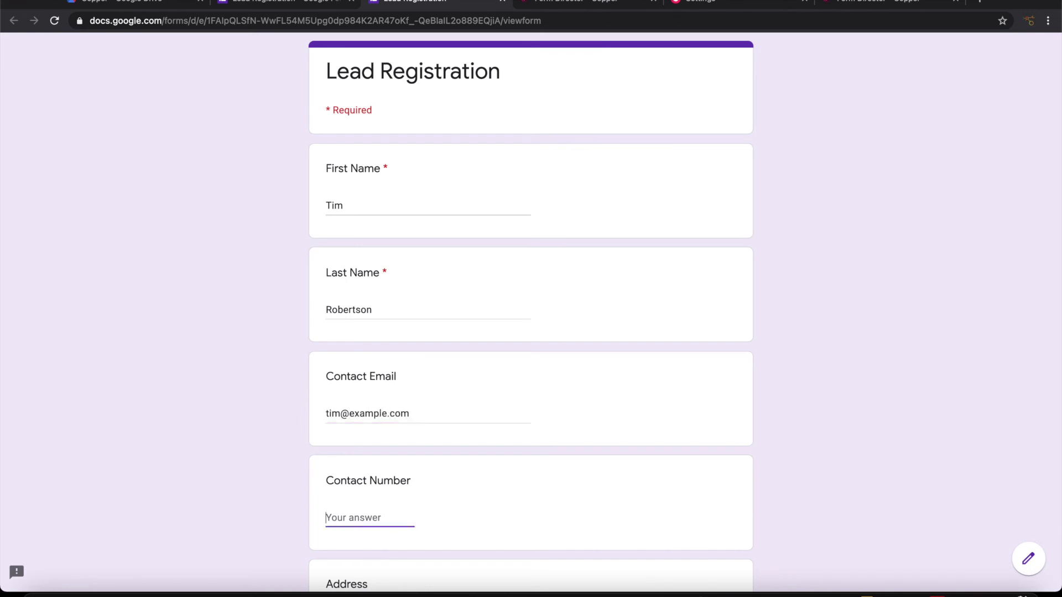
Fill in the test lead's street address, city and state
scroll(408, 386, down, 4)
click(384, 416)
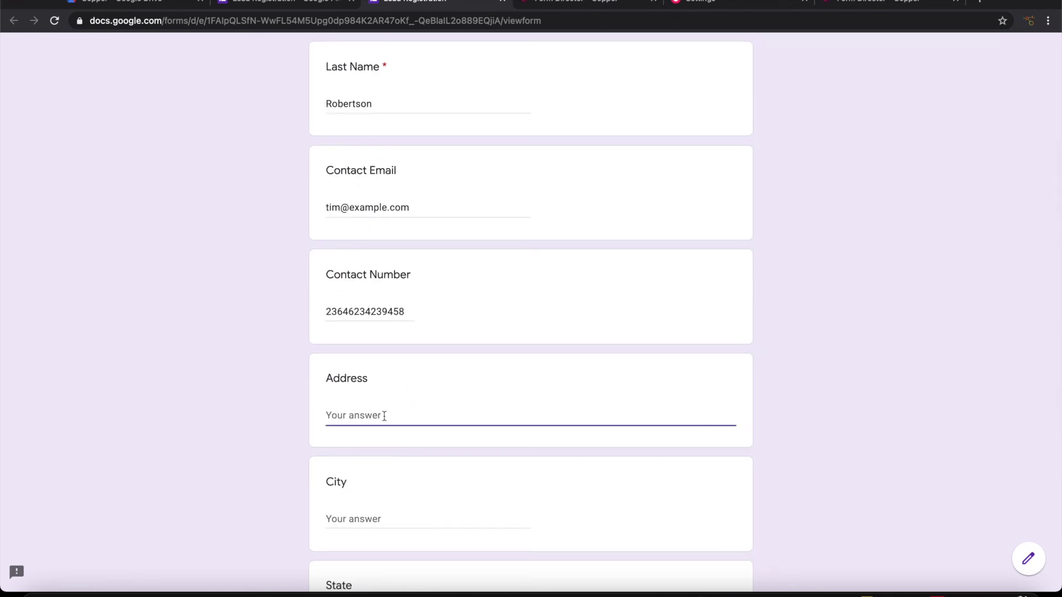
text(2nd Avenue)
scroll(383, 416, down, 3)
click(383, 368)
text(S)
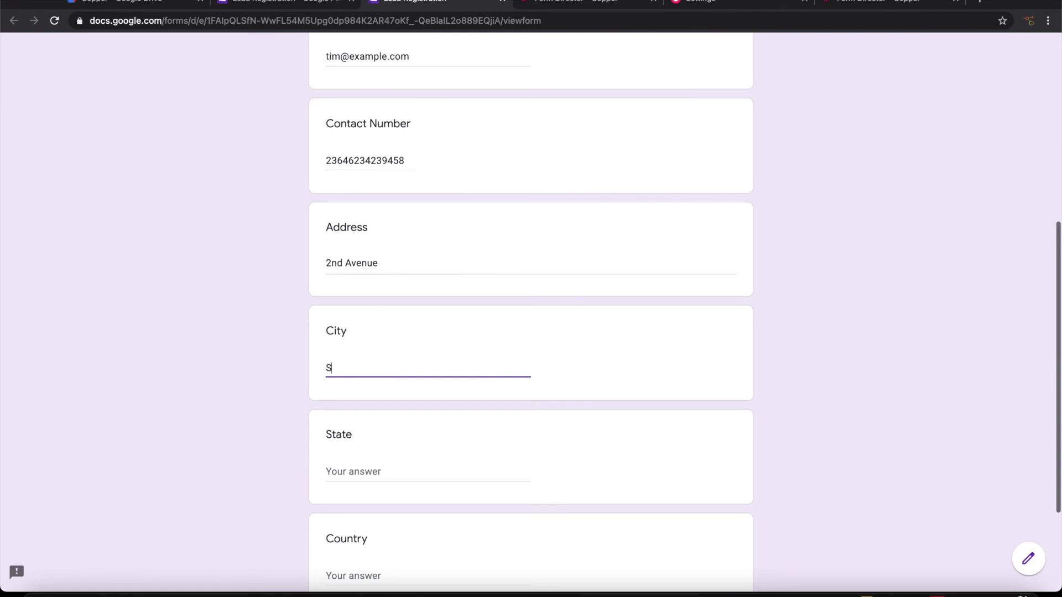
text(an Diego)
key(Tab)
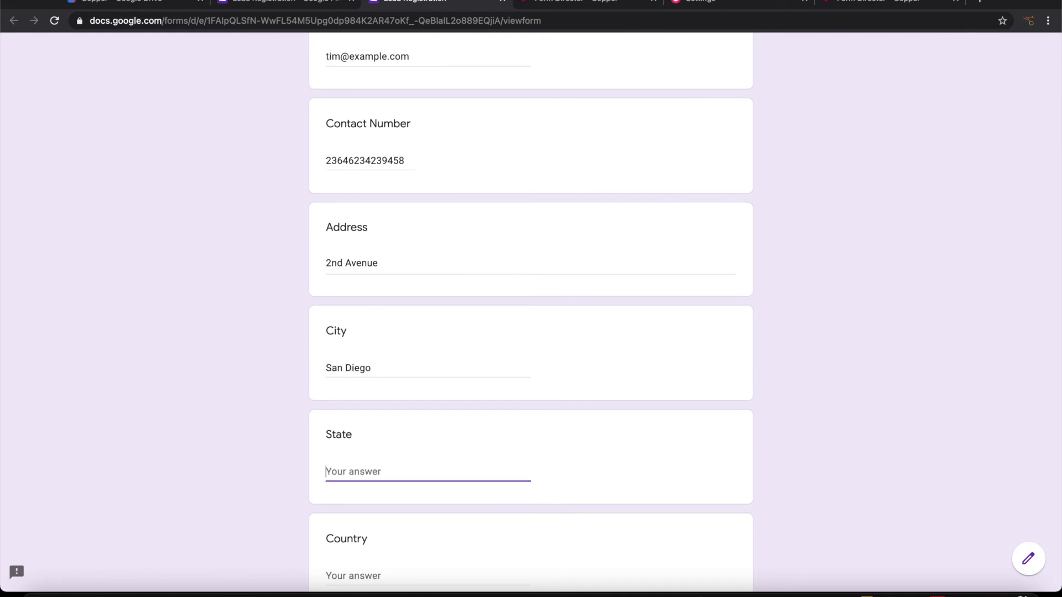
text(California)
scroll(407, 422, down, 3)
scroll(408, 422, up, 10)
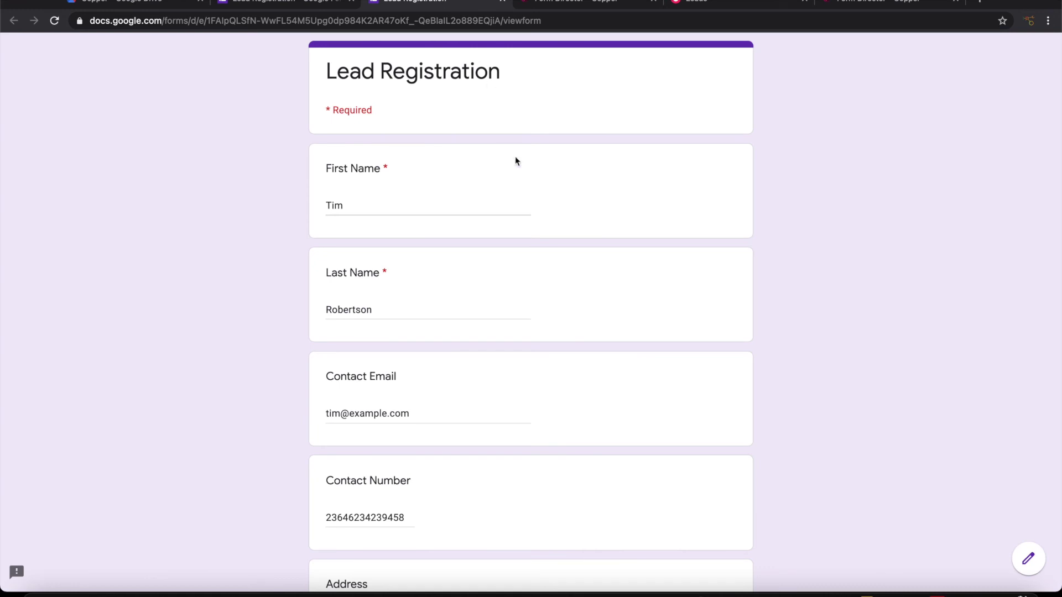
Submit the filled-in test registration, then return to the Copper Leads list
click(679, 3)
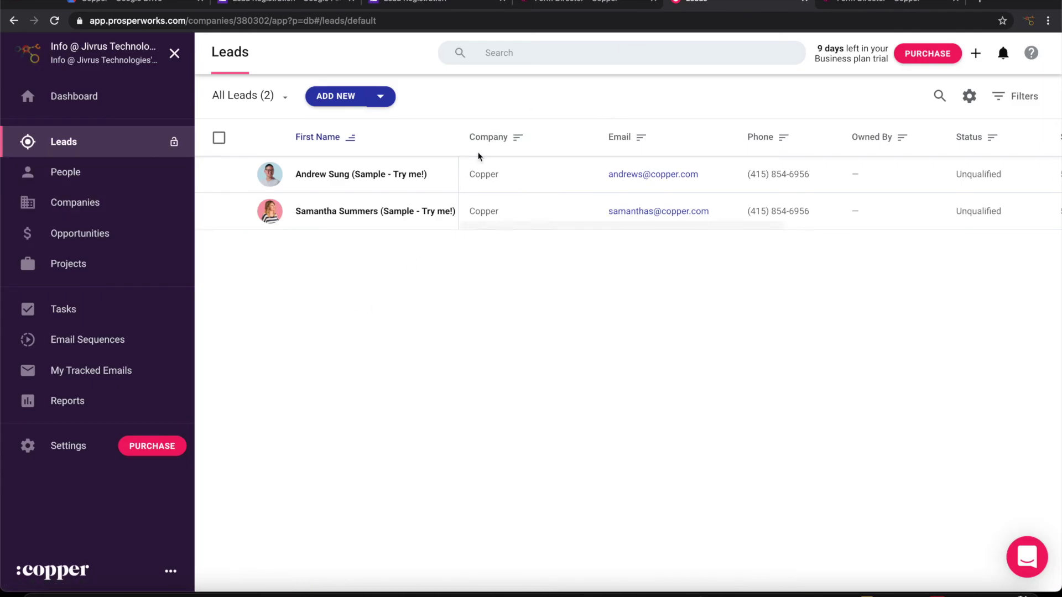
click(445, 4)
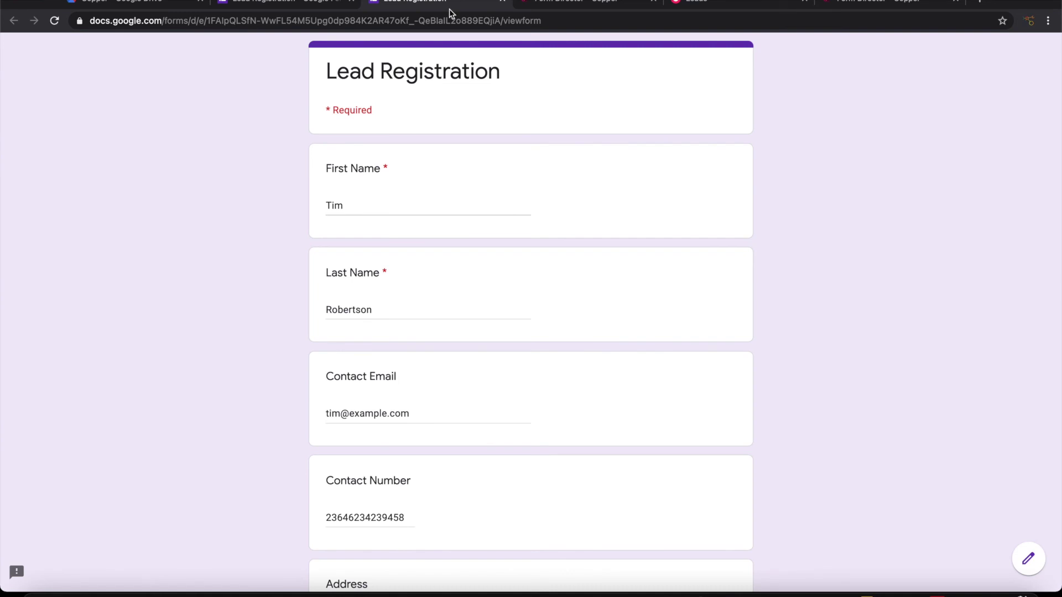
scroll(522, 271, down, 10)
click(341, 483)
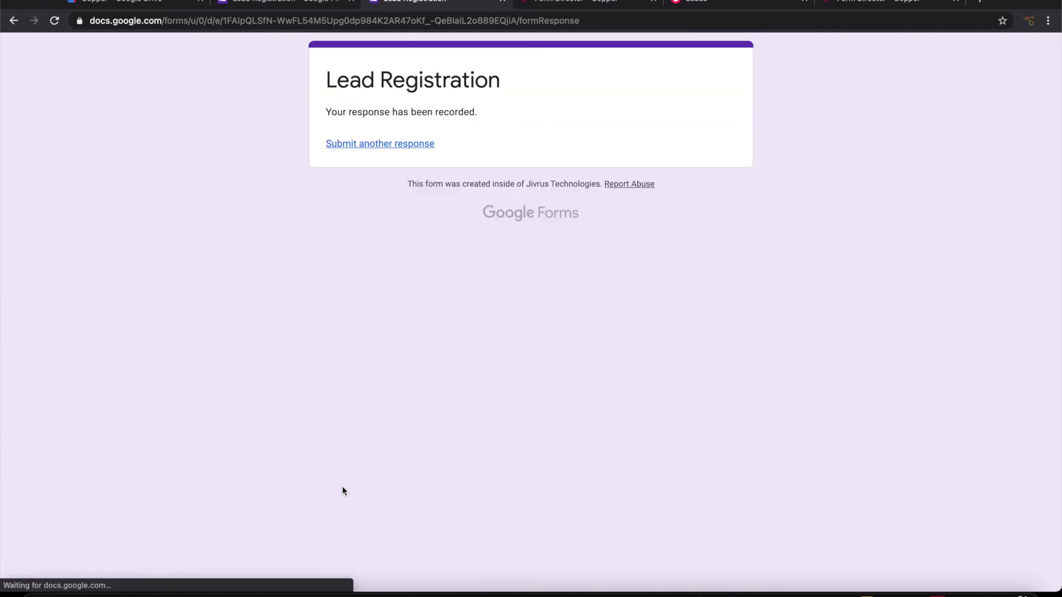
click(703, 4)
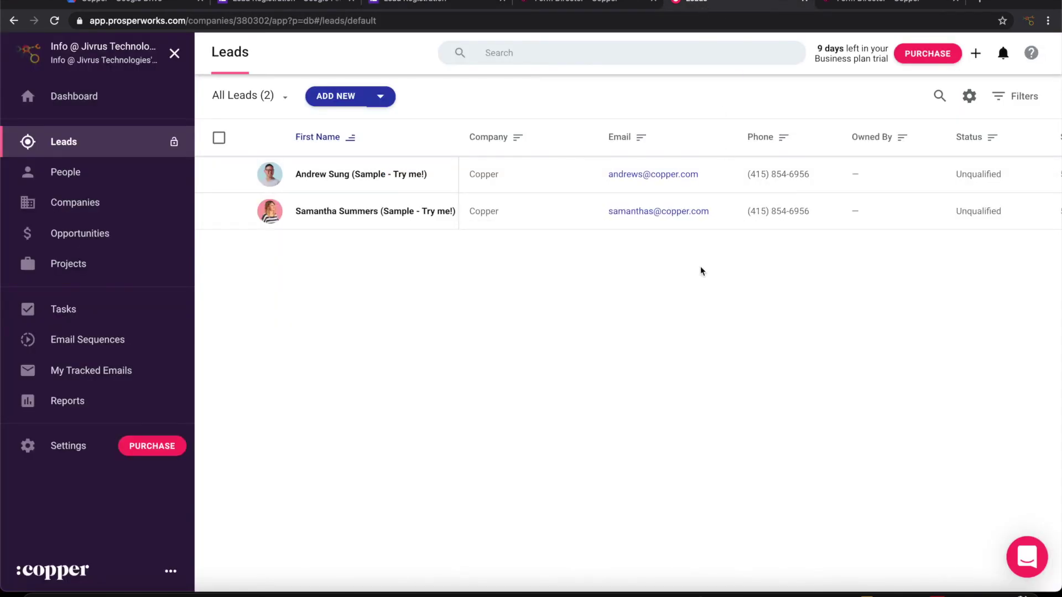
Reload the Copper Leads page with Cmd+R to look for the new test lead
key(super+r)
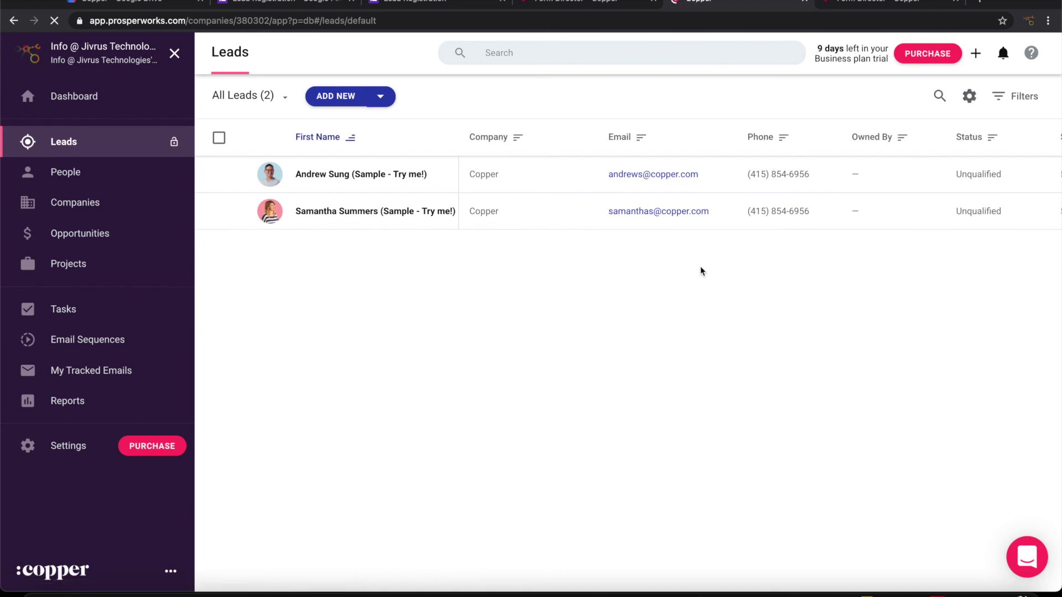